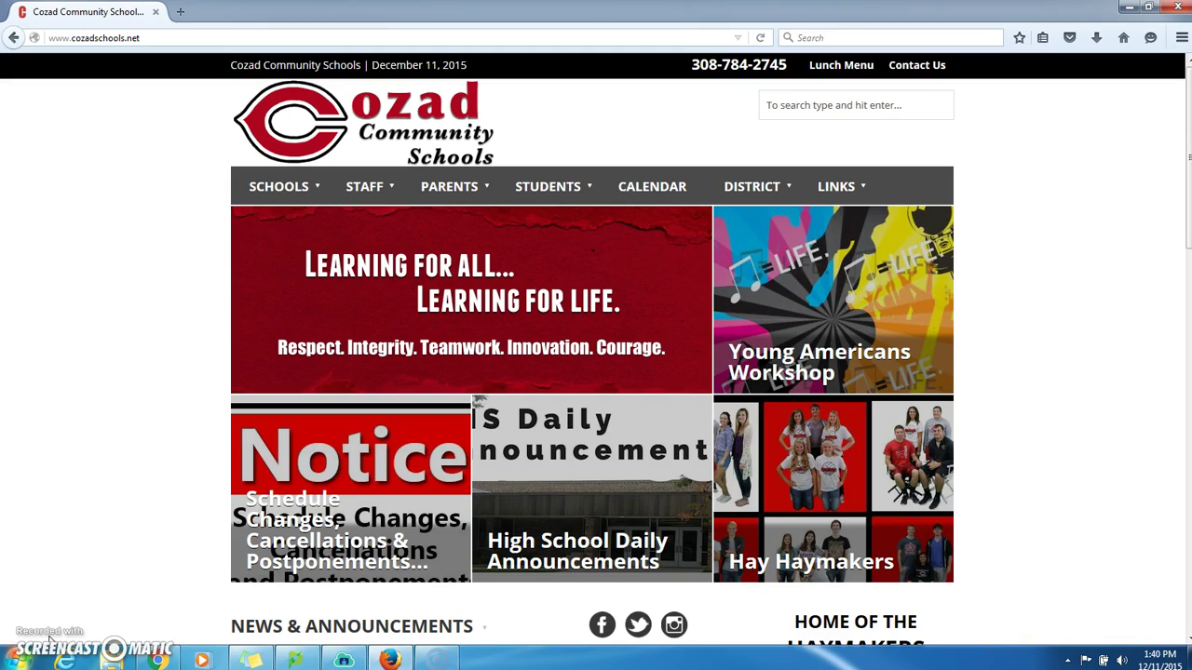
- Replace the Firefox address with 'cozad.sc' so it autocompletes toward cozad.schoology.com
click(120, 661)
mouse_move(545, 189)
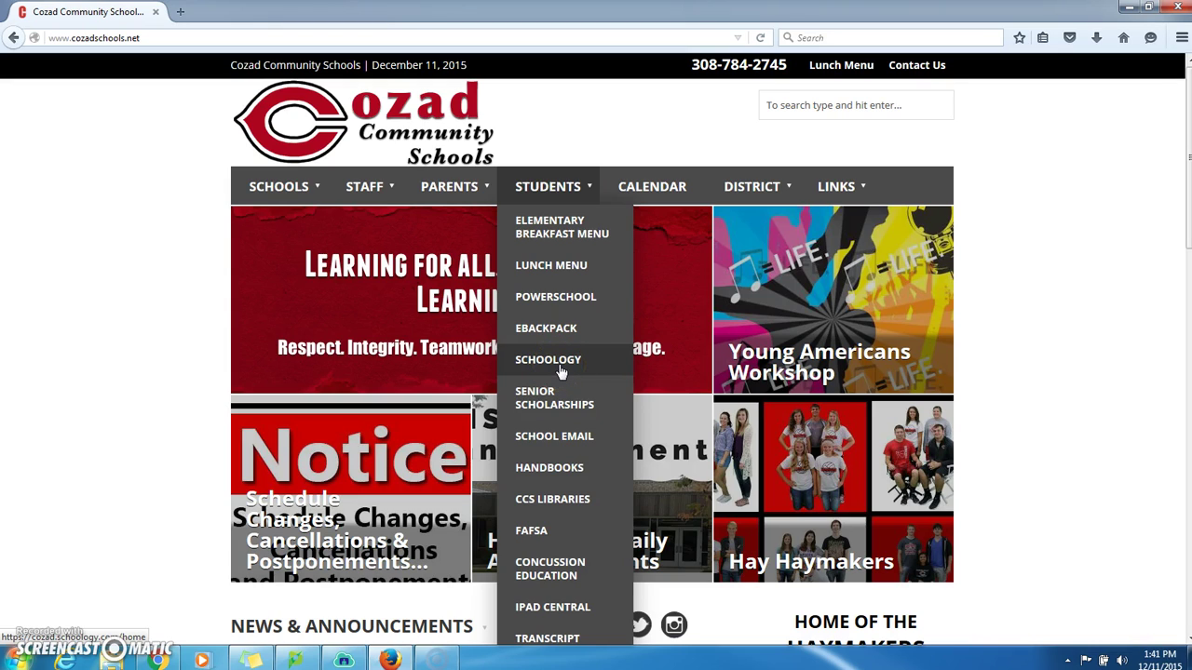
click(157, 39)
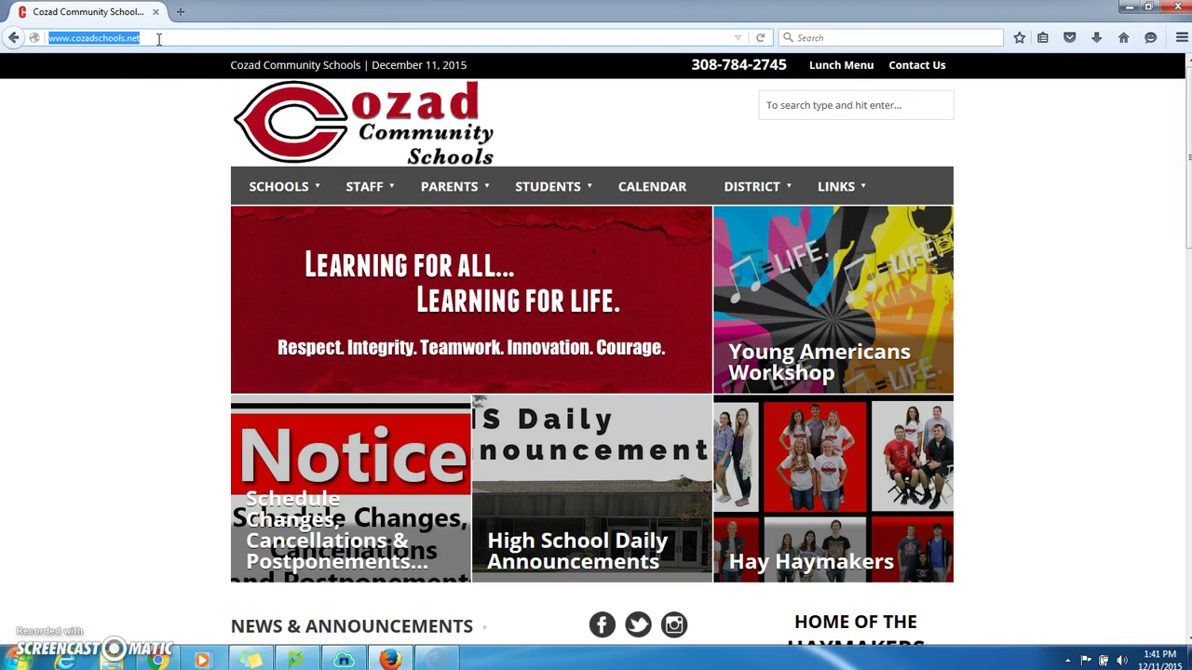
text(cozad.s)
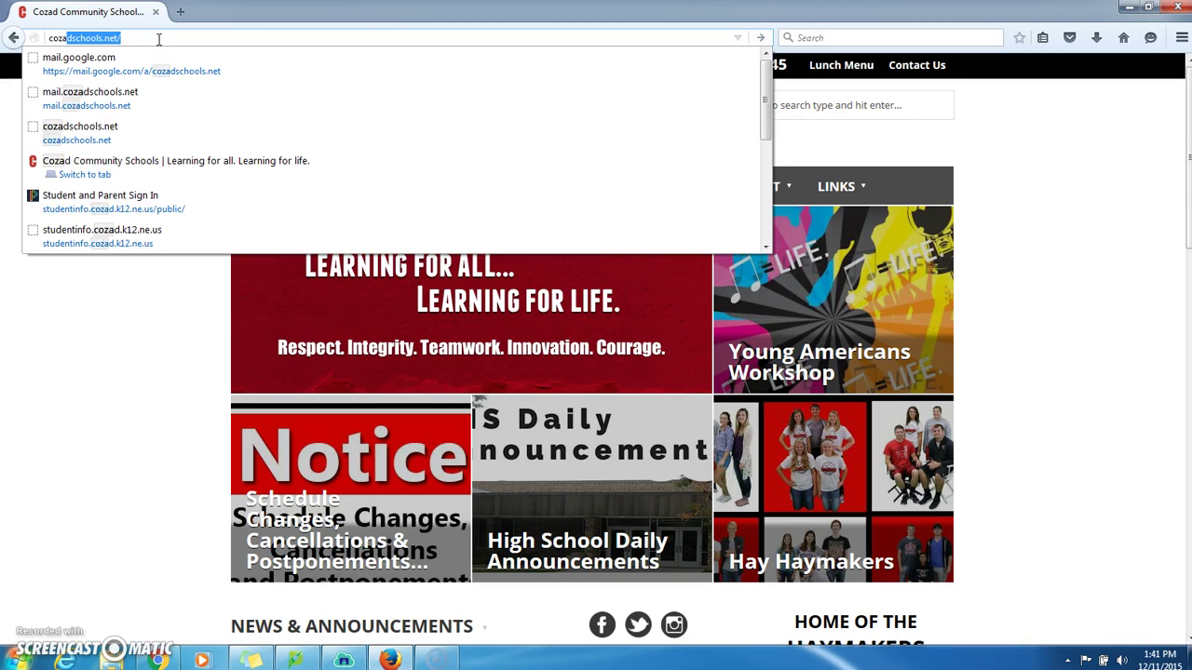
text(com)
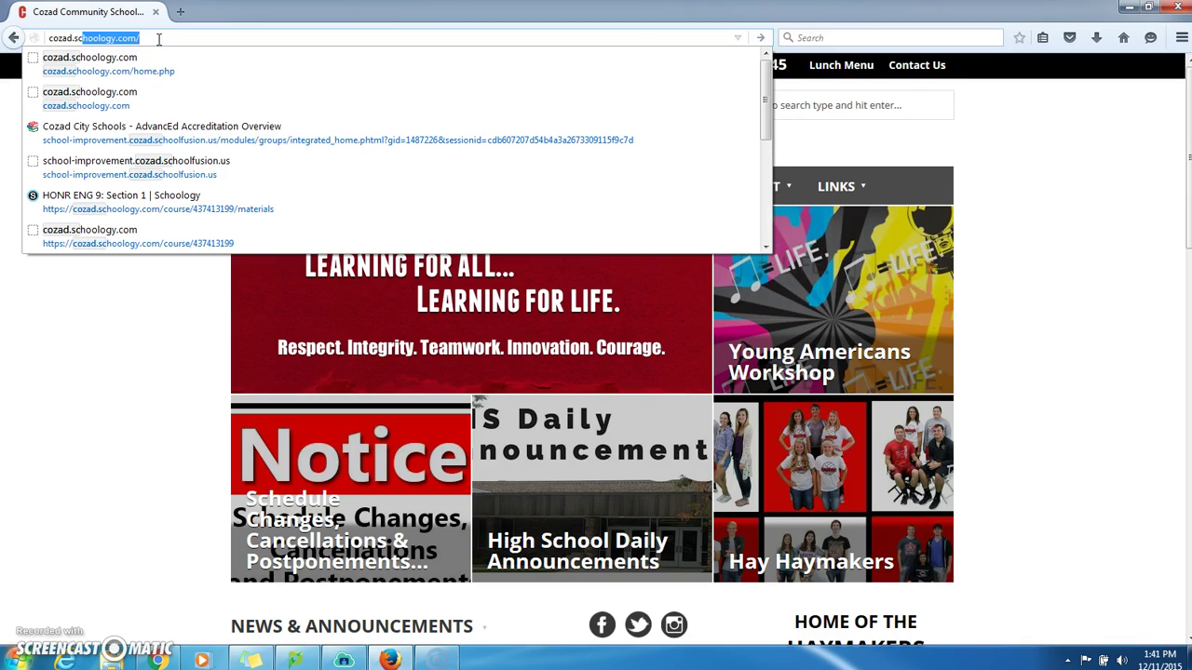
- Load cozad.schoology.com, sign in with the username and password, and decline saving the login
key(Return)
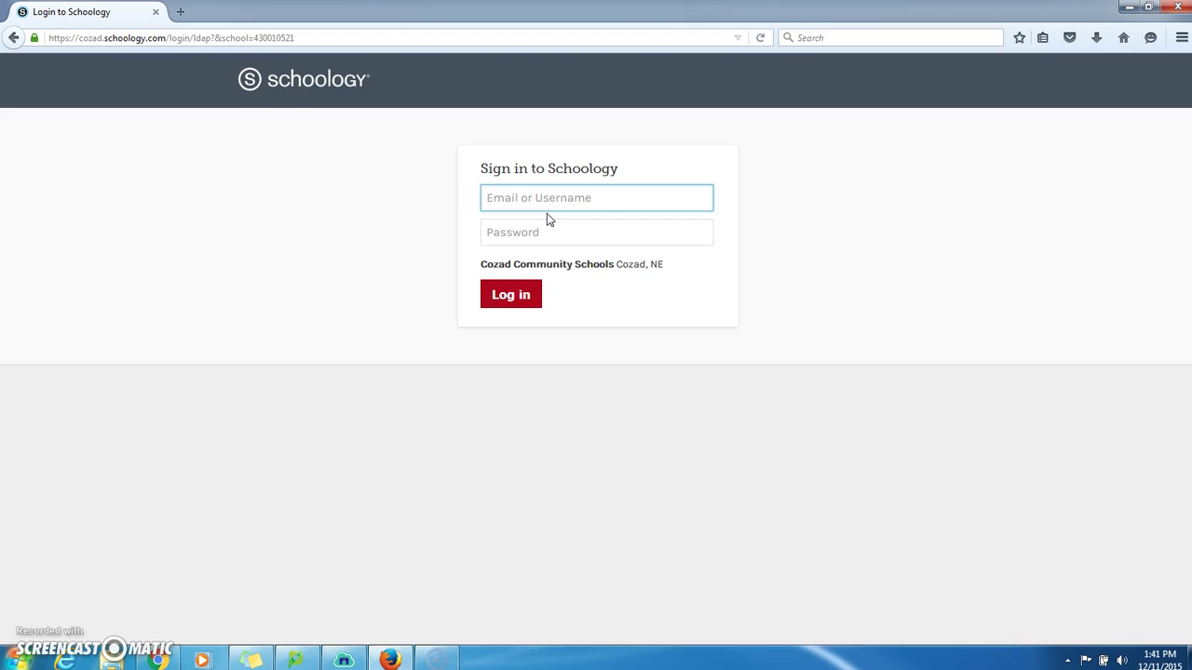
text(pwolfe)
key(Tab)
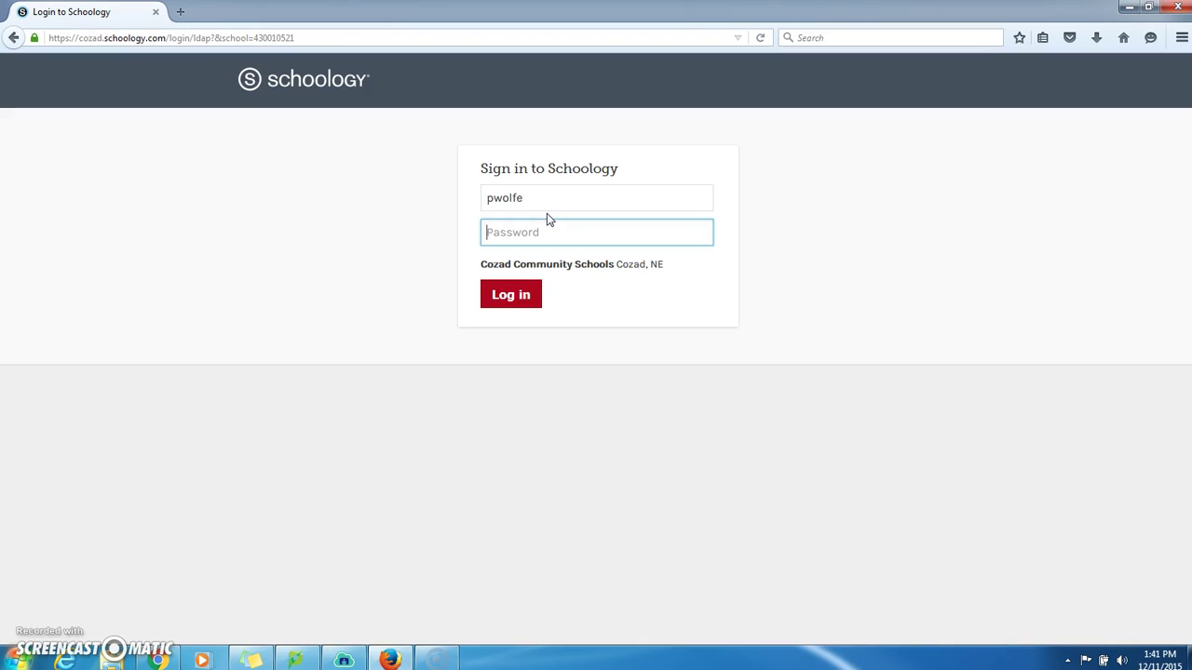
text(••••)
key(Return)
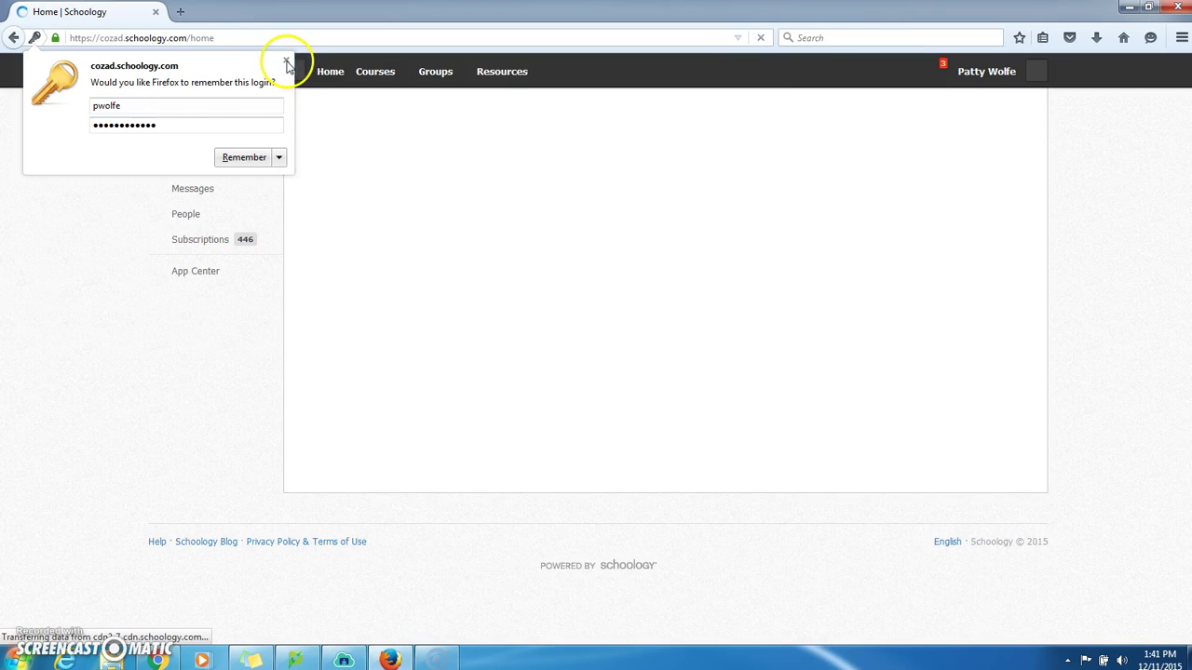
click(287, 61)
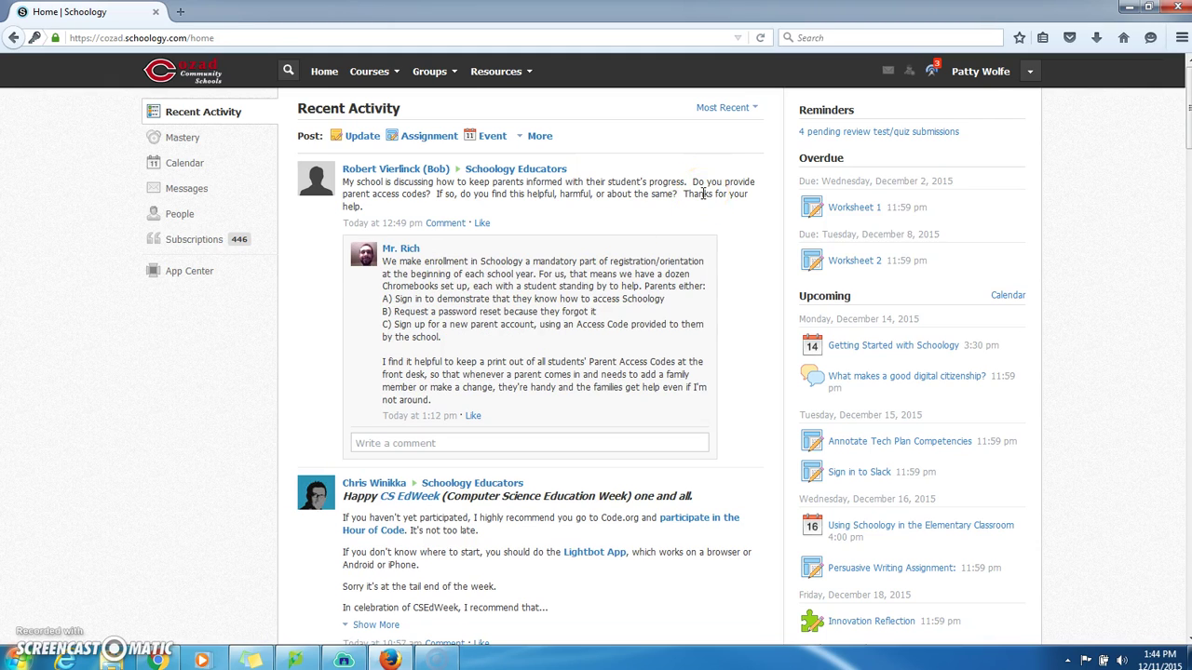
- Open your profile, look over its courses and groups, then go to the short bio editor
click(981, 72)
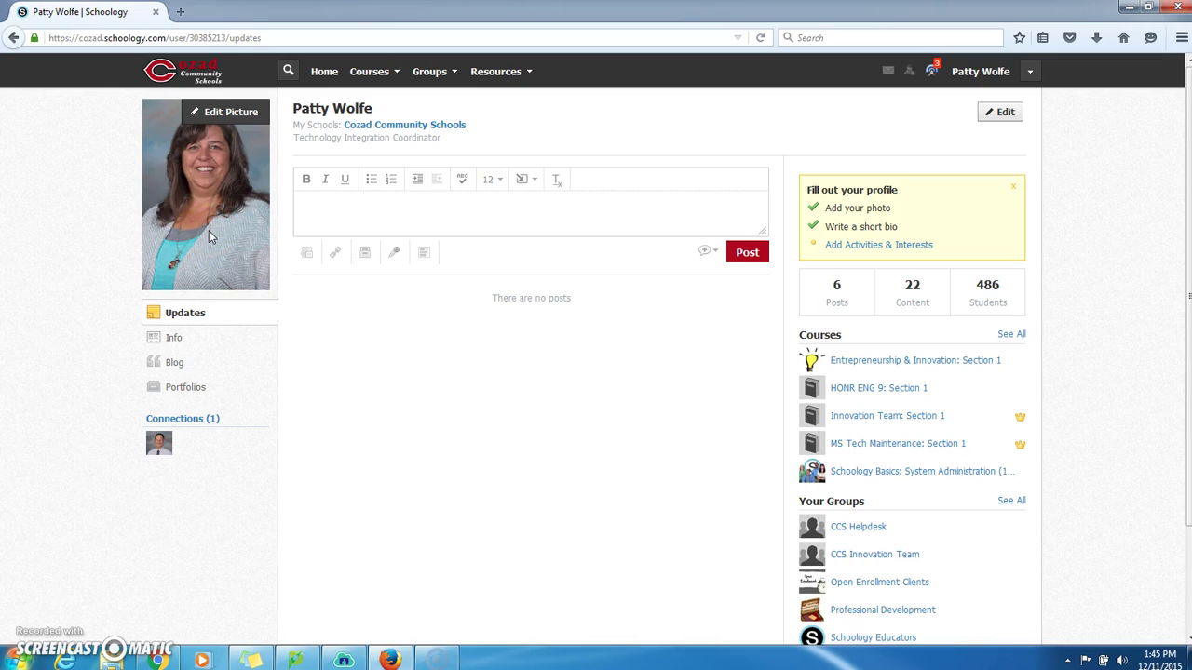
click(214, 226)
click(226, 190)
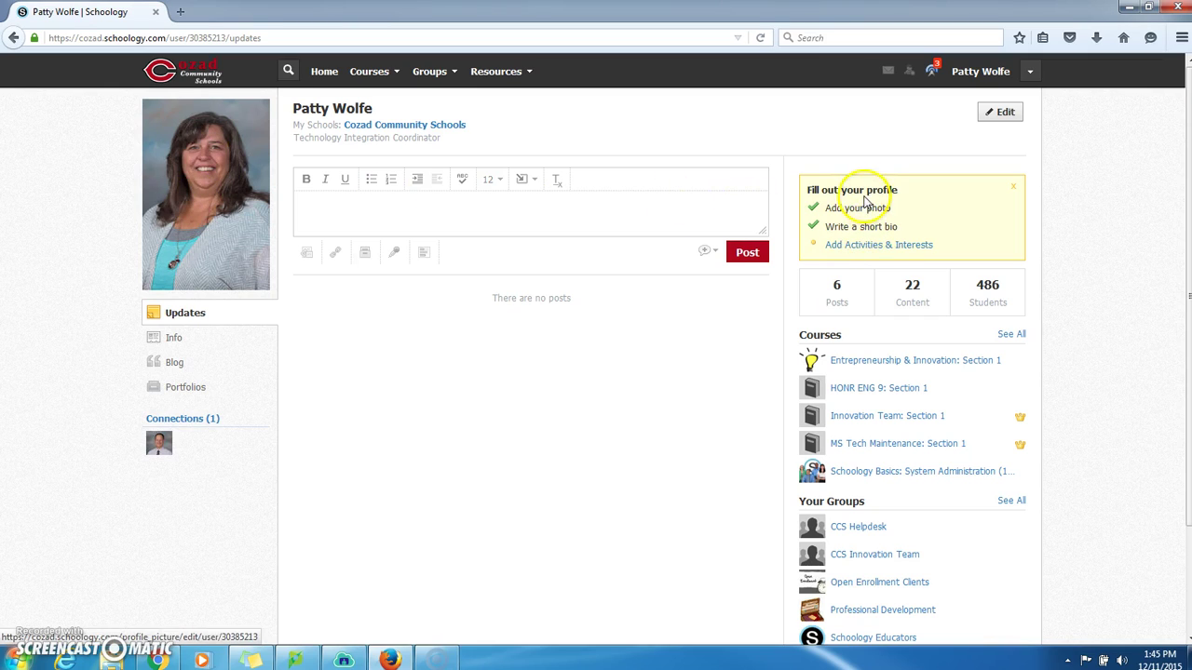
click(855, 230)
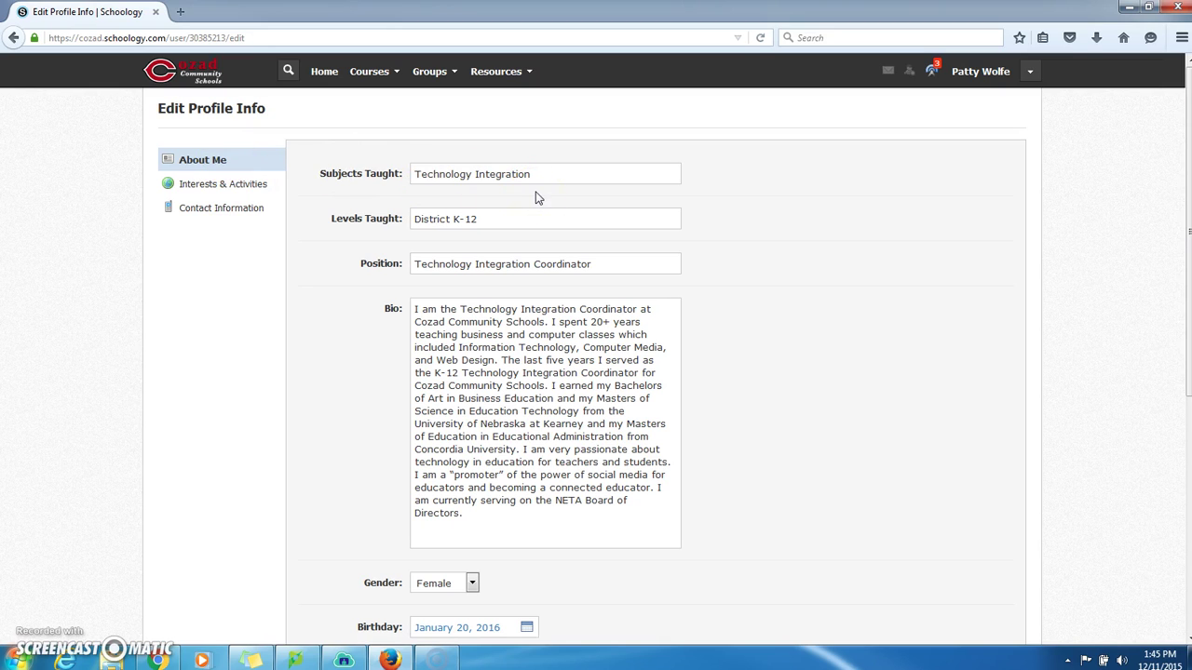
- Save the About Me details, including the bio and the Hands-on Learner learner type
scroll(532, 279, down, 2)
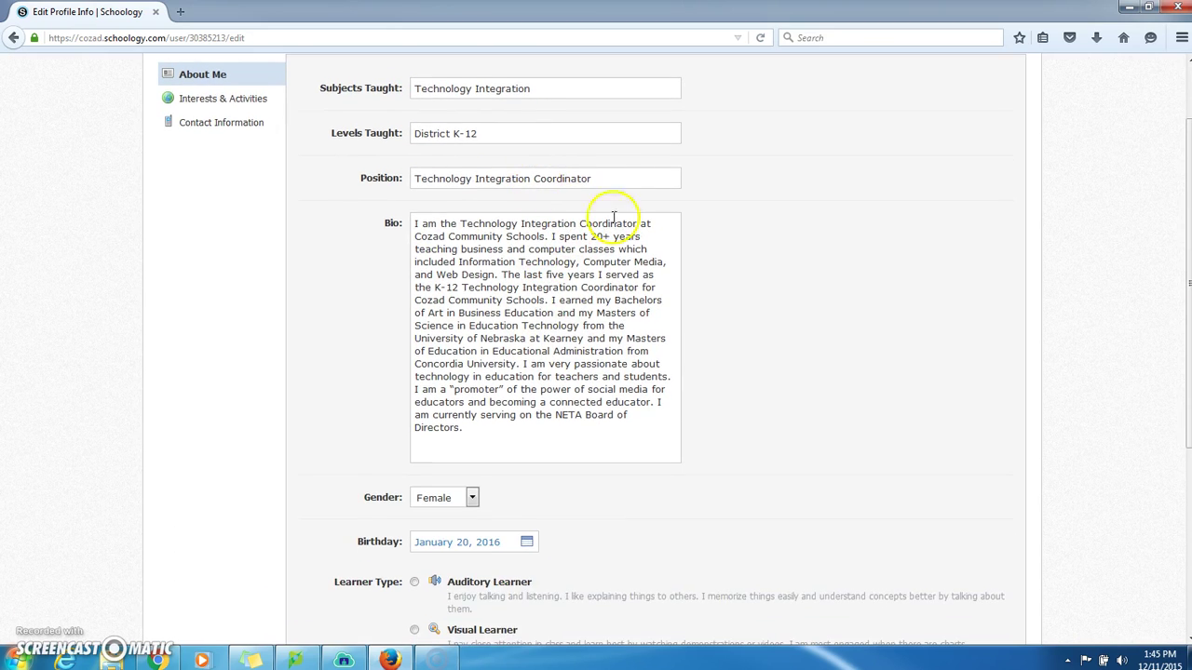
scroll(590, 317, down, 2)
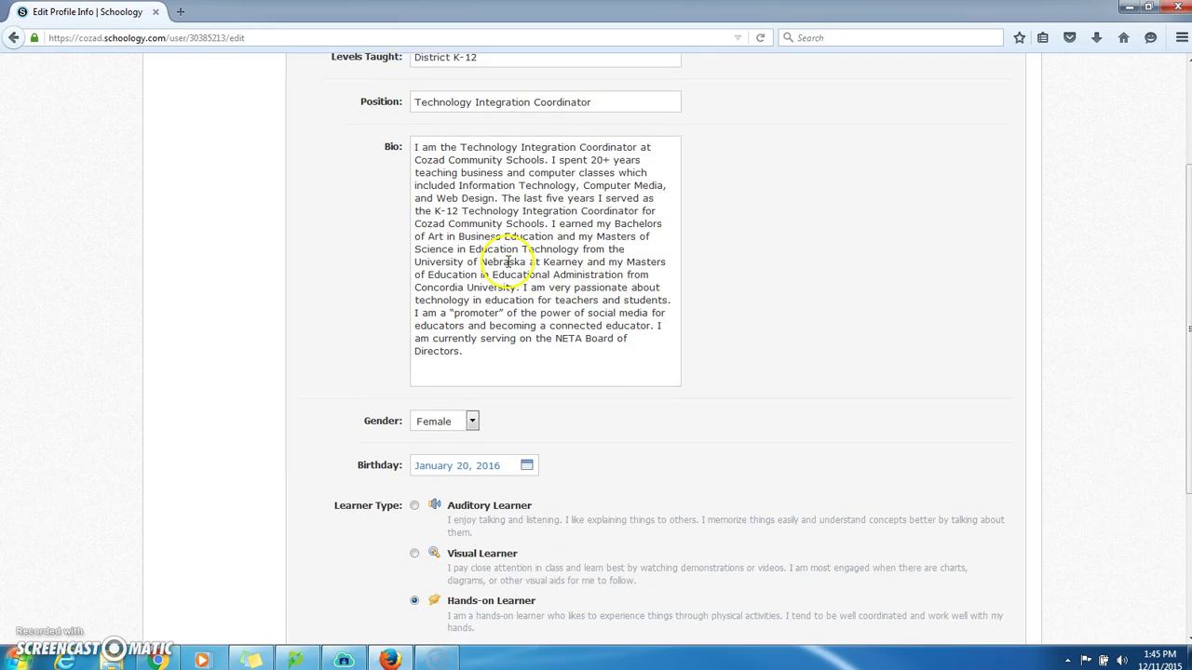
scroll(610, 385, down, 2)
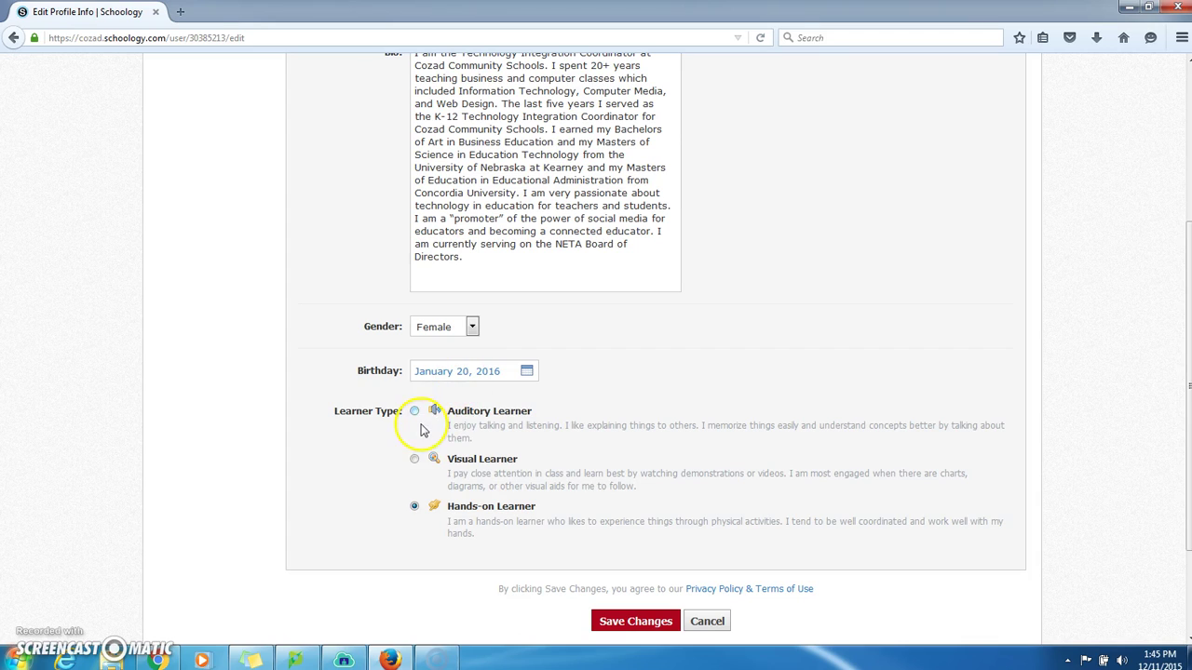
click(606, 623)
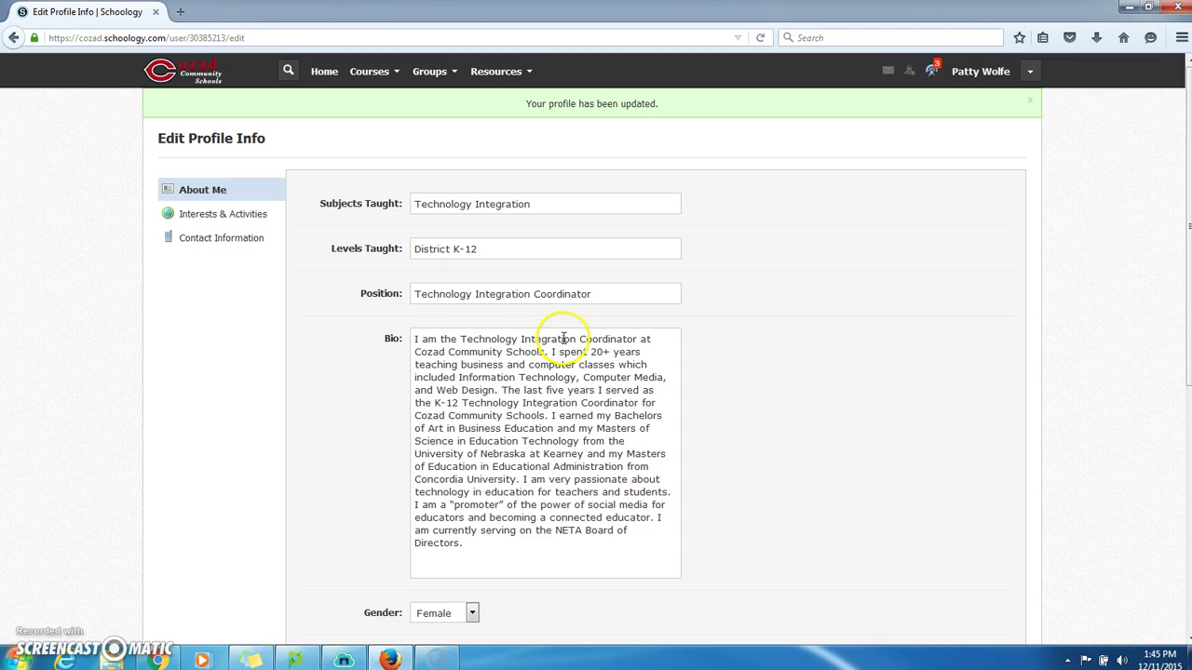
- Review Interests & Activities, then save Contact Information with its website address
click(212, 219)
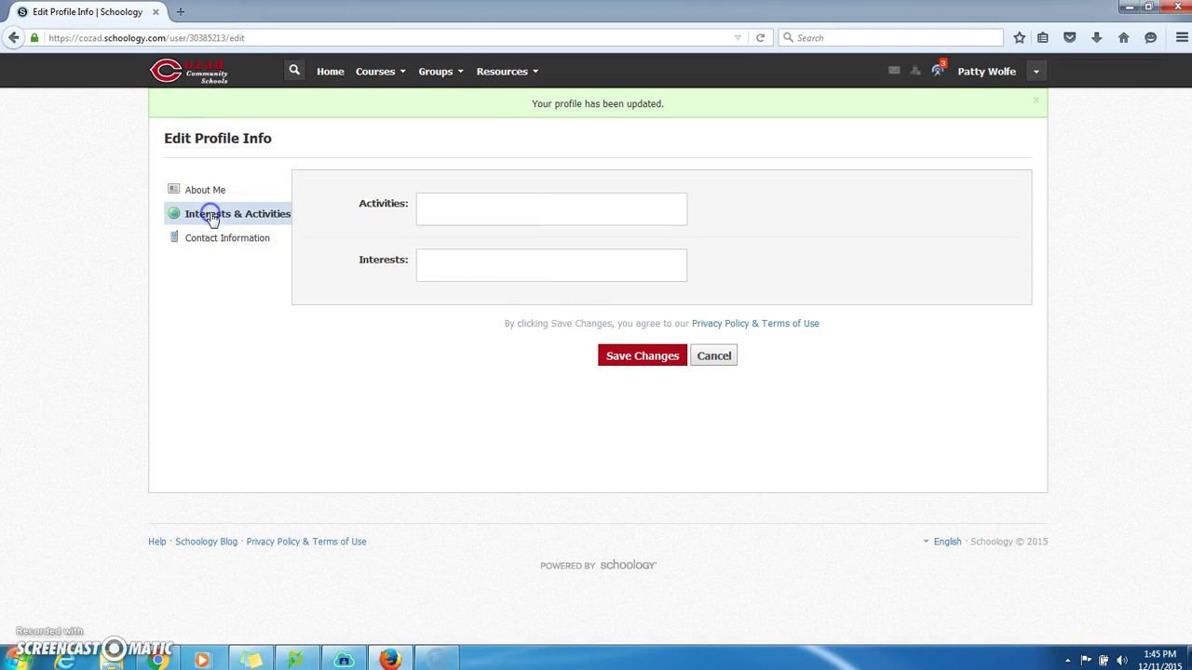
click(384, 287)
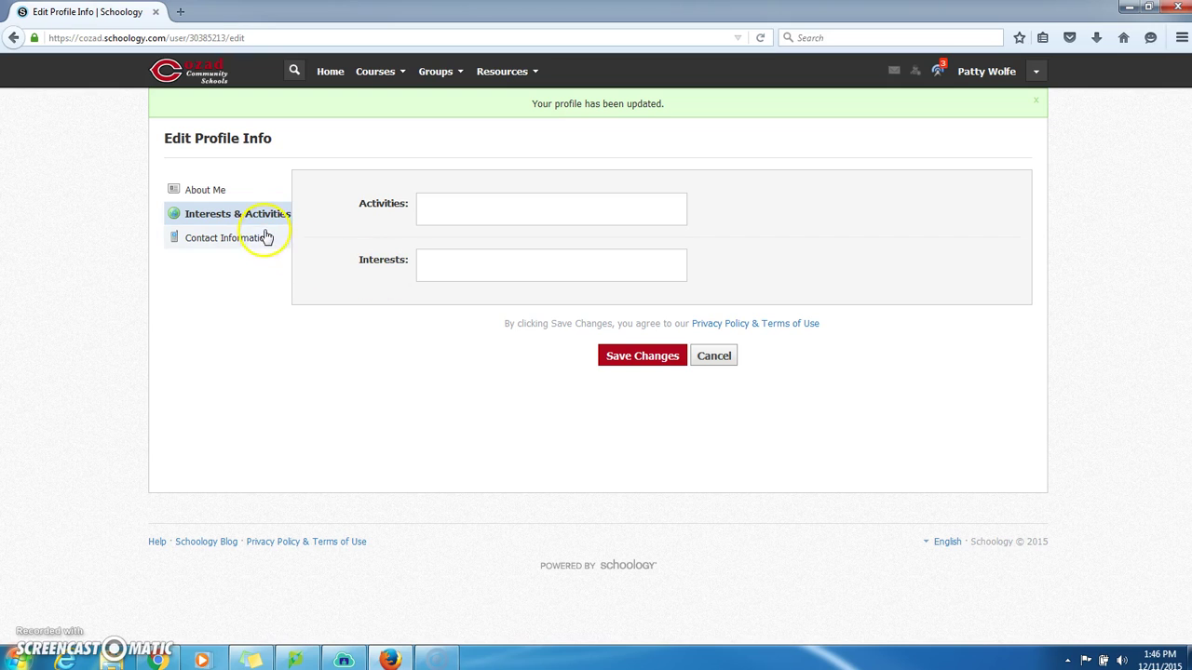
click(242, 246)
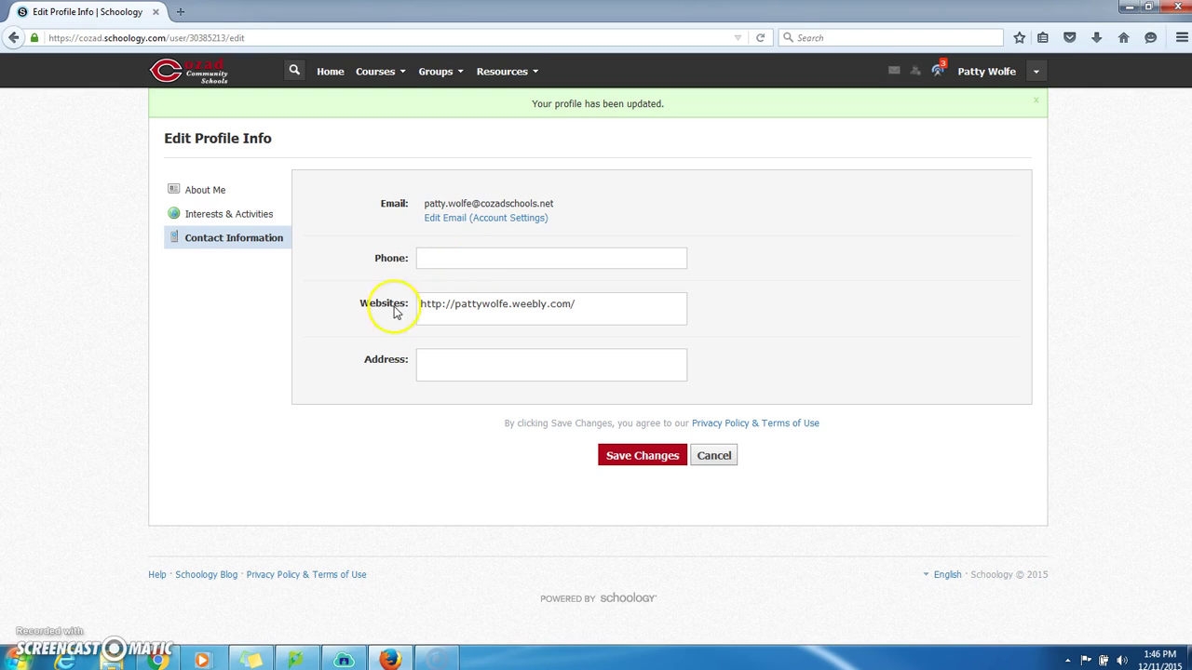
drag(596, 303, 412, 298)
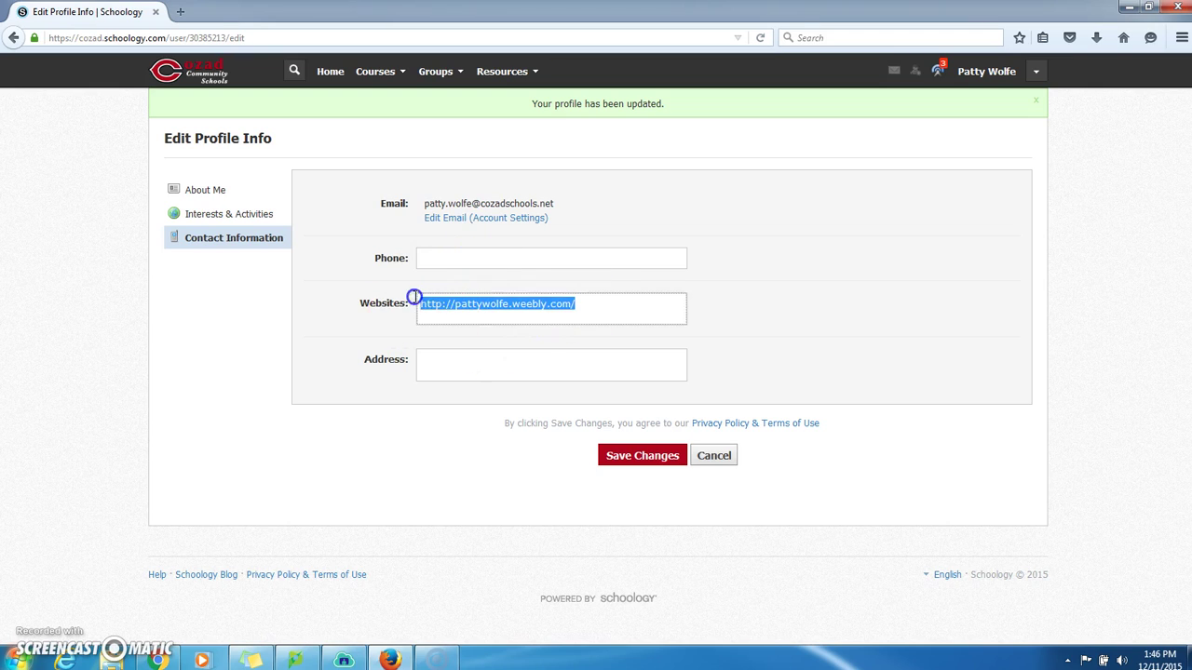
click(641, 460)
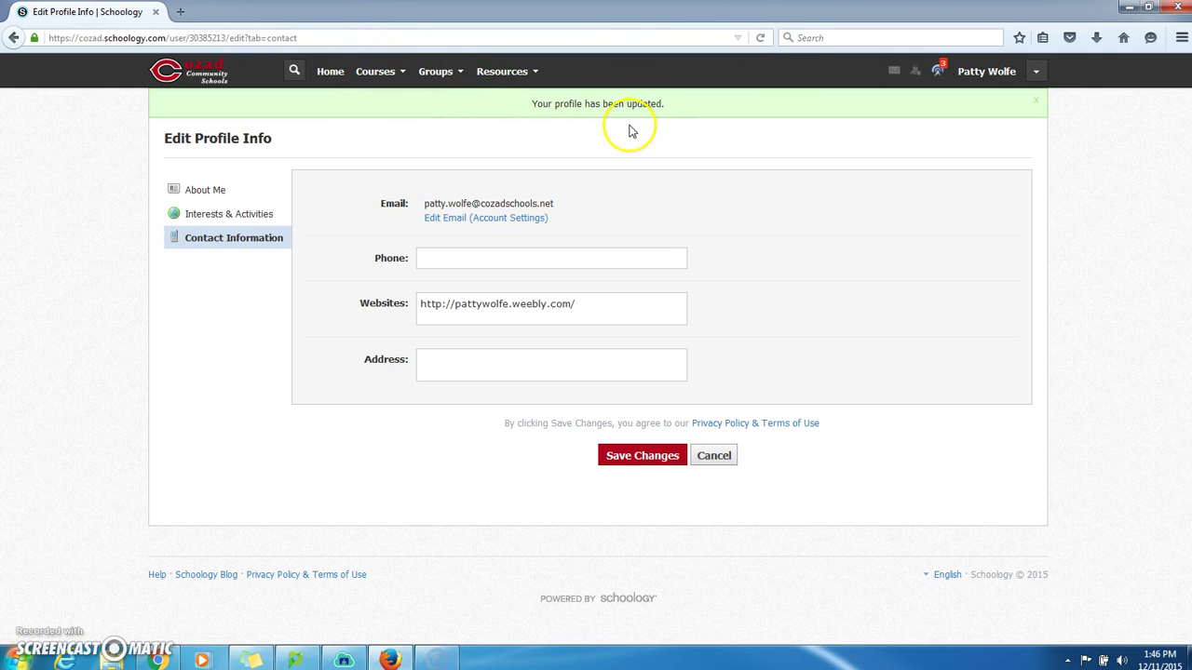
- Go back to and refresh the home feed, then browse the Courses list
click(187, 80)
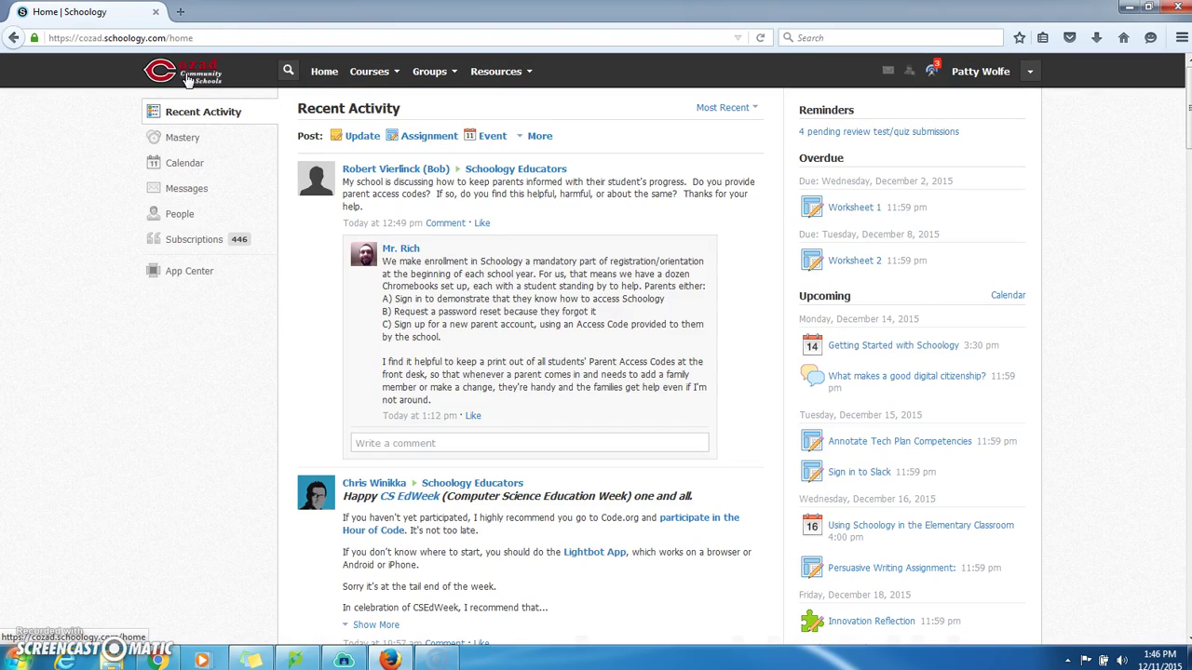
click(326, 77)
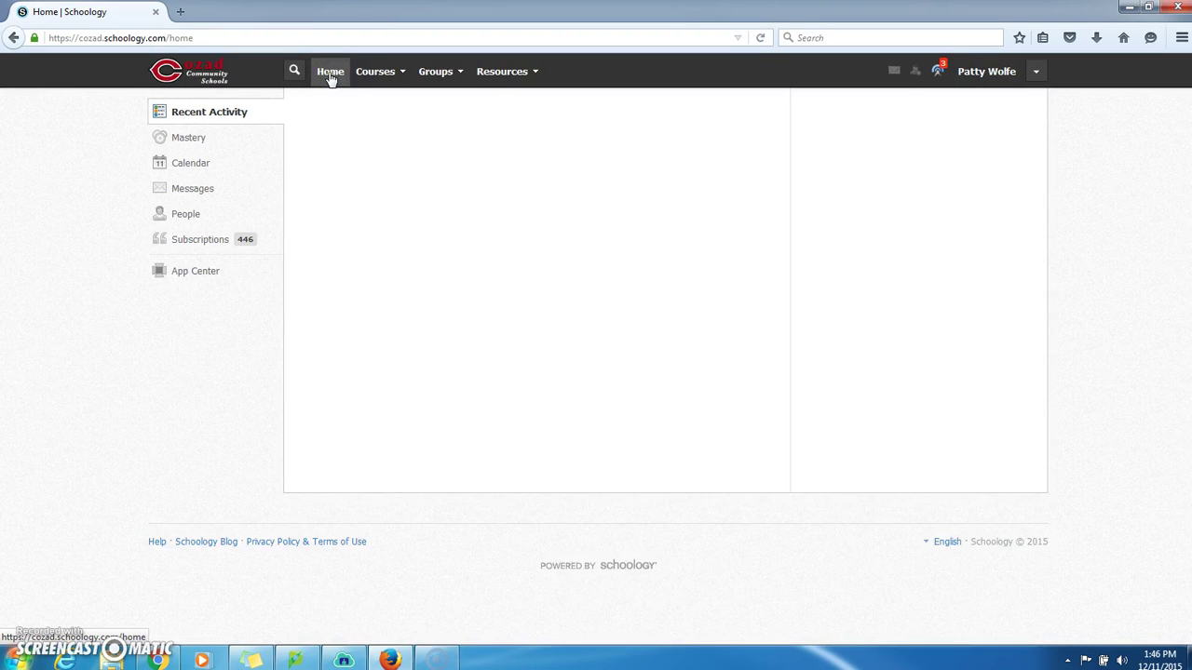
click(328, 75)
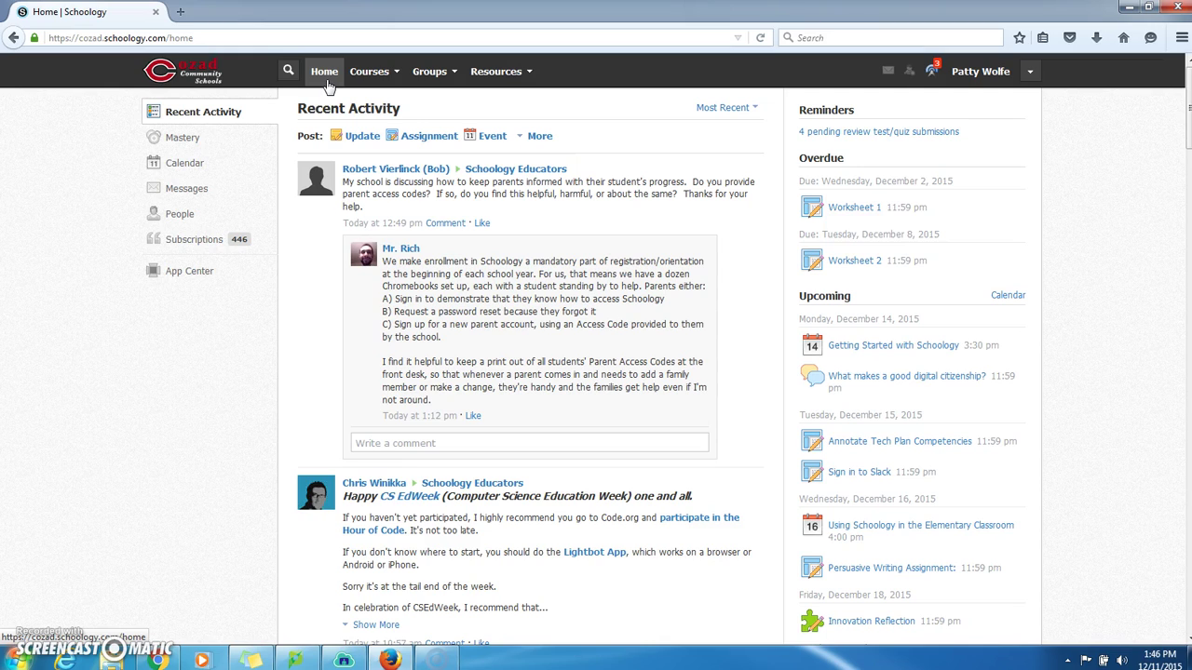
click(394, 79)
click(396, 77)
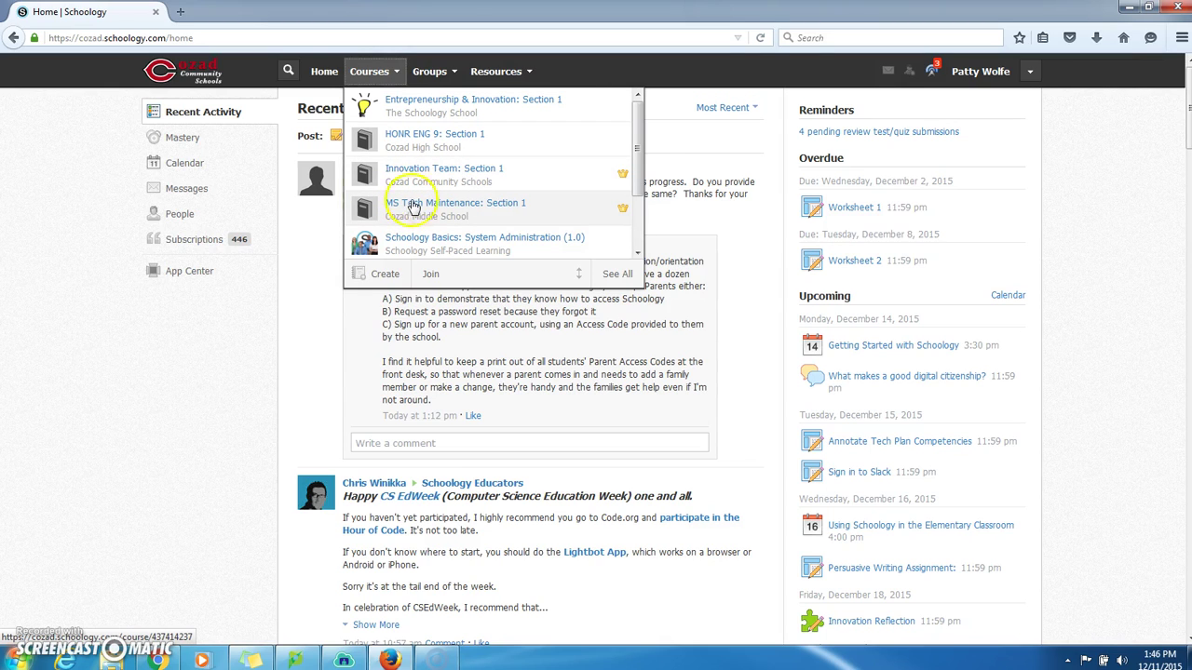
click(636, 170)
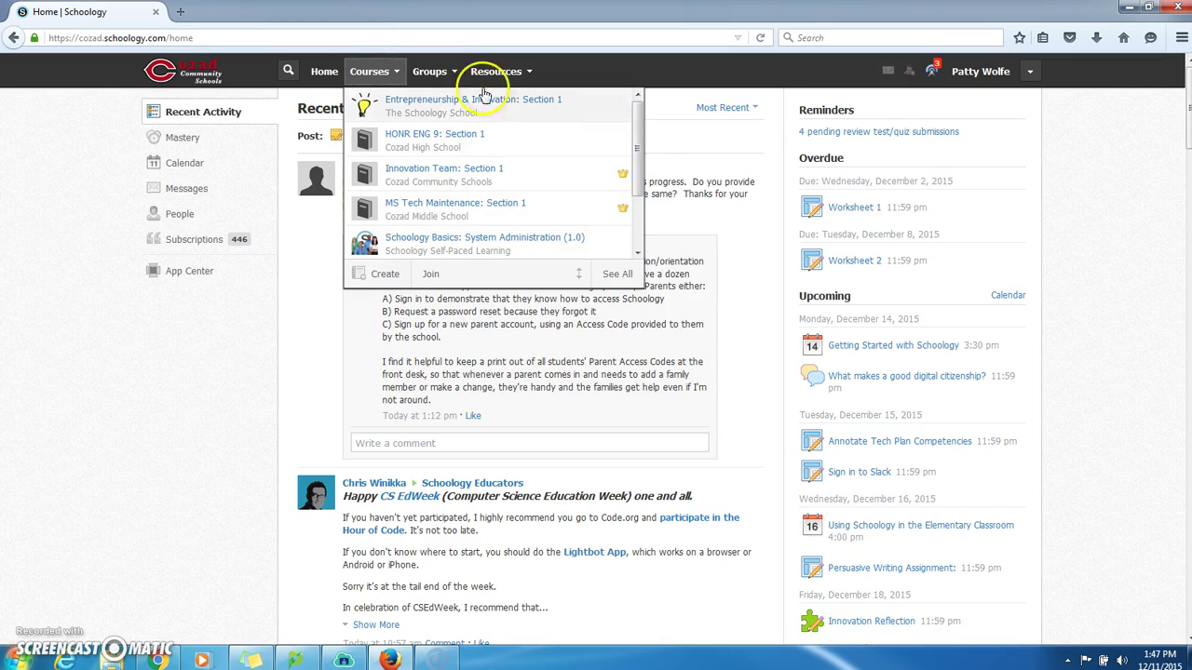
- Check the Groups and Resources lists, then open STOPiT: Section 1 from Courses
click(443, 77)
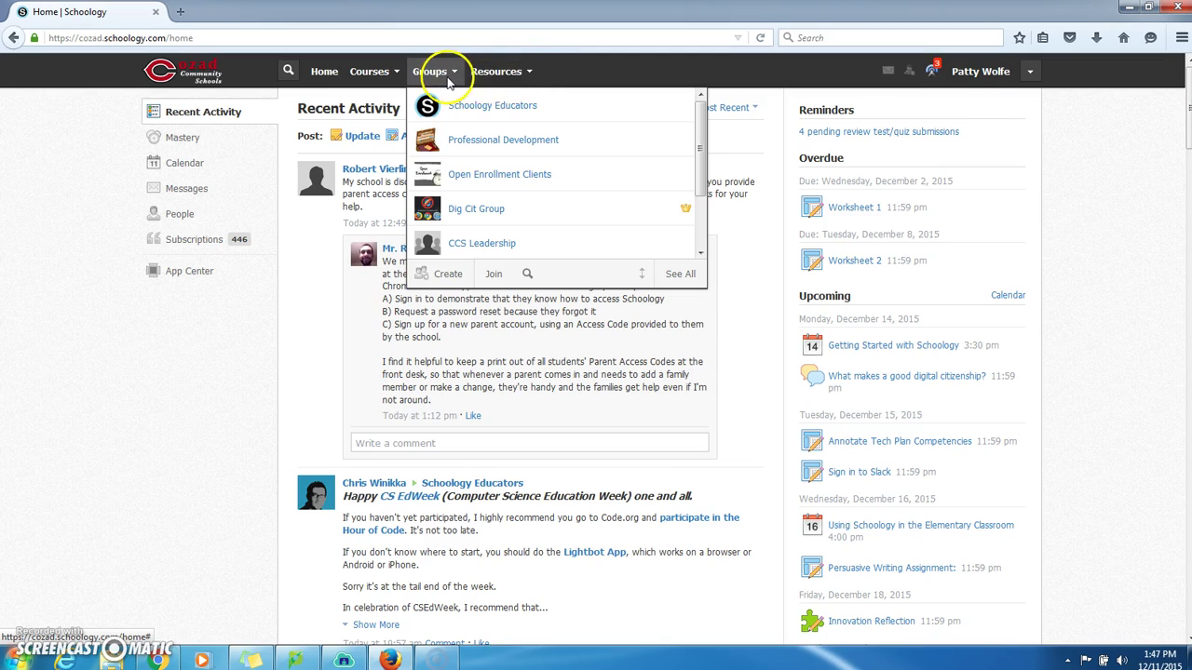
click(528, 73)
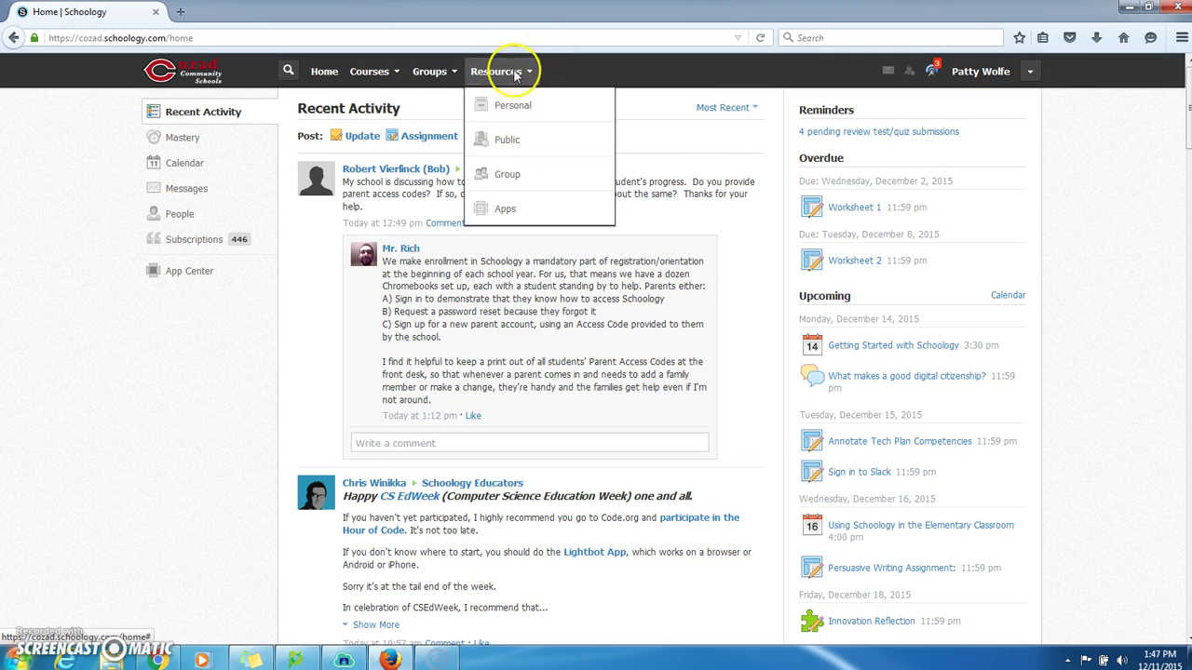
click(374, 79)
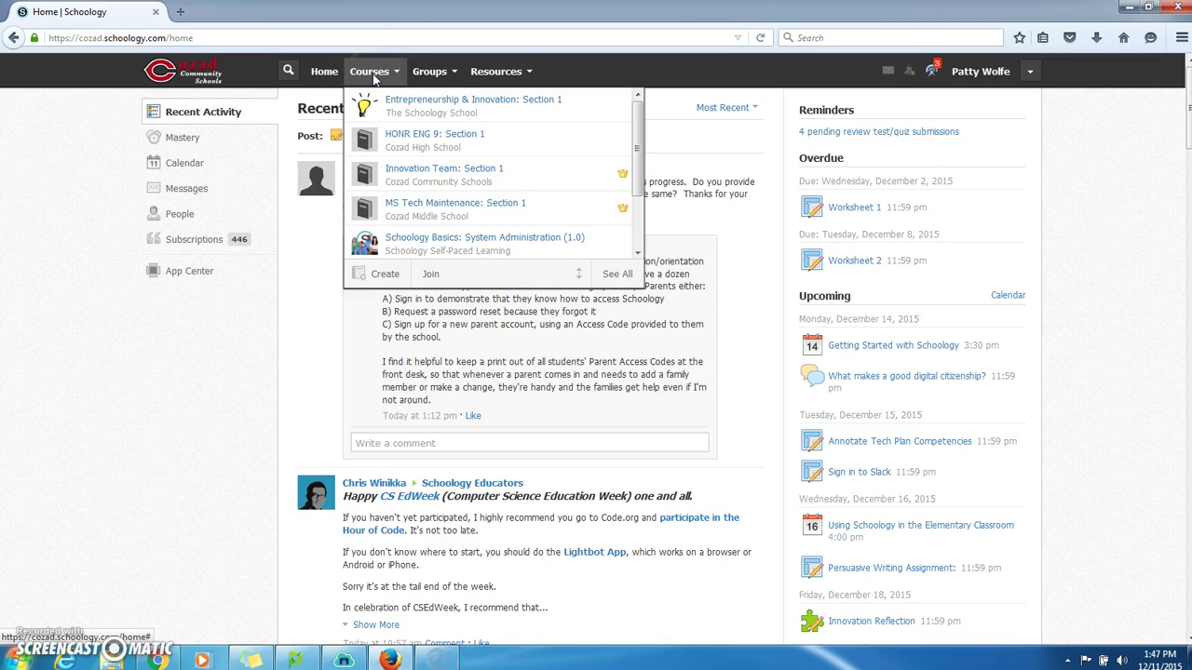
drag(635, 168, 635, 228)
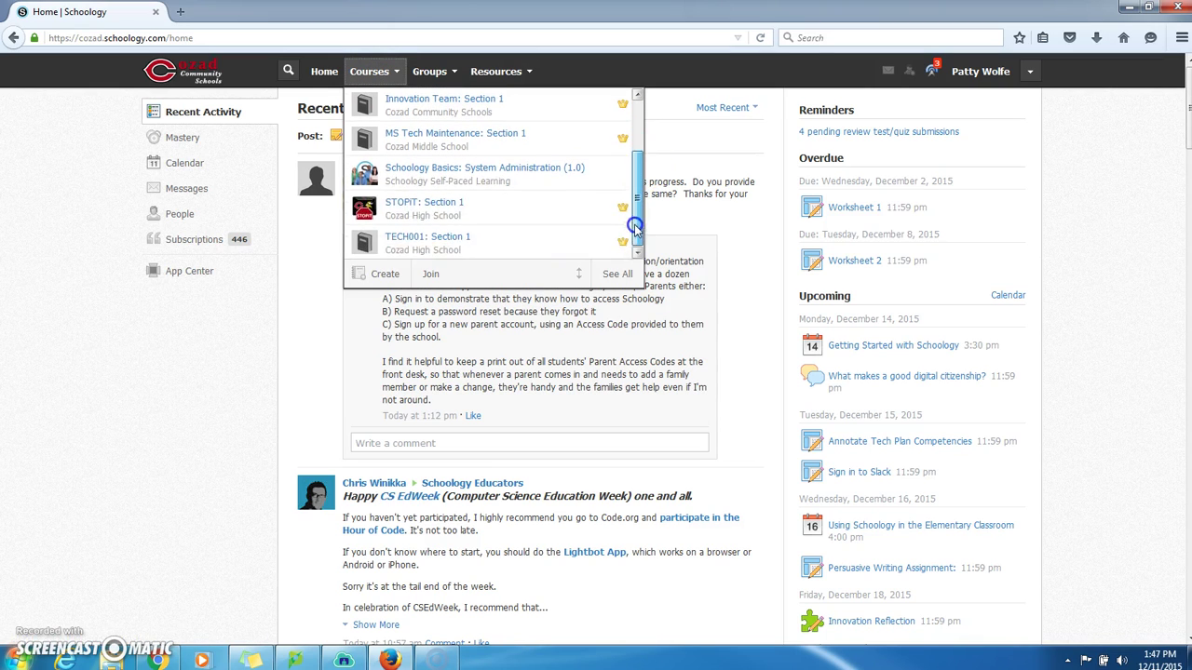
click(440, 215)
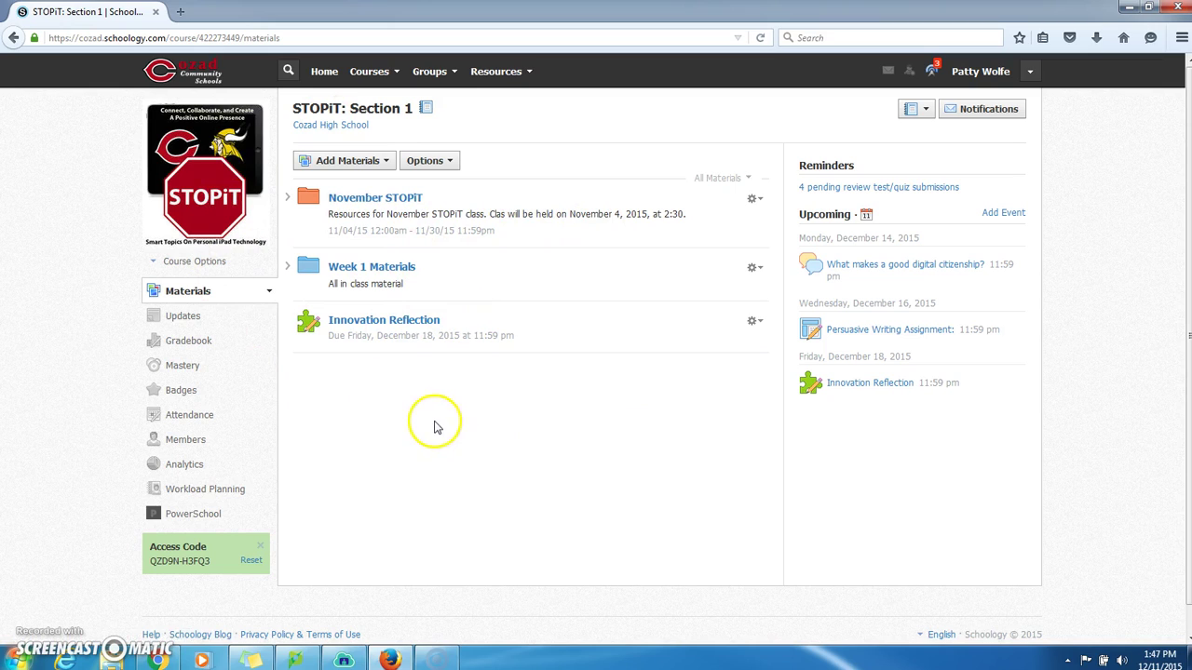
- Show the STOPiT Materials: November STOPiT, Week 1 Materials and the Innovation Reflection assignment
mouse_move(228, 173)
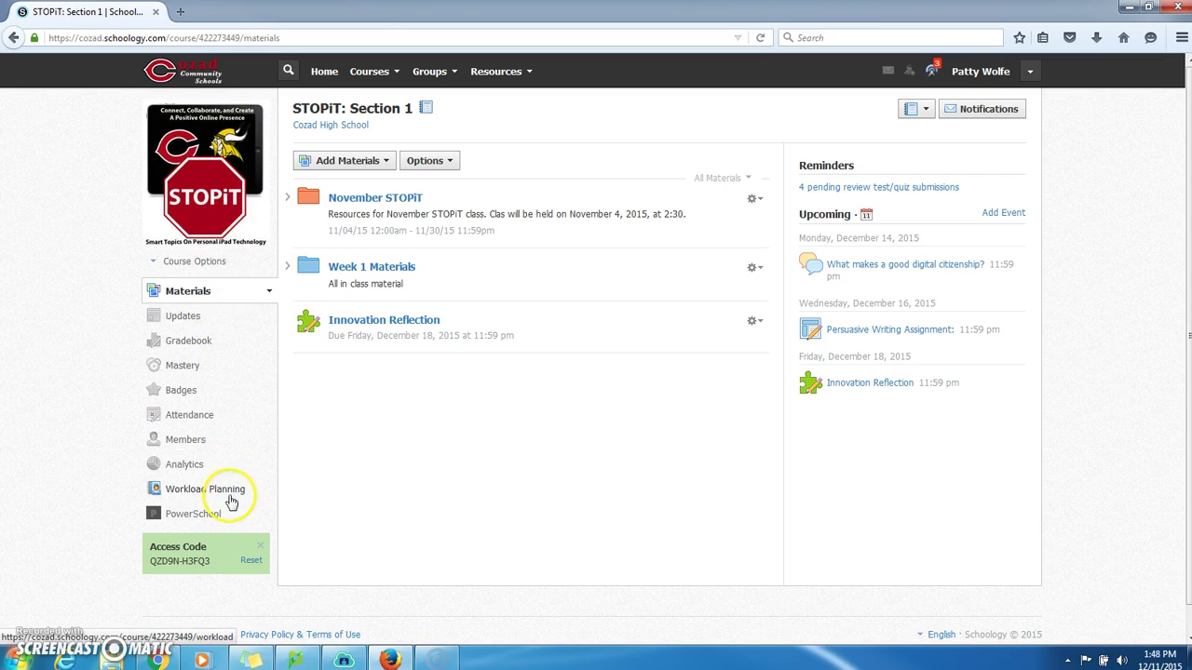
click(209, 298)
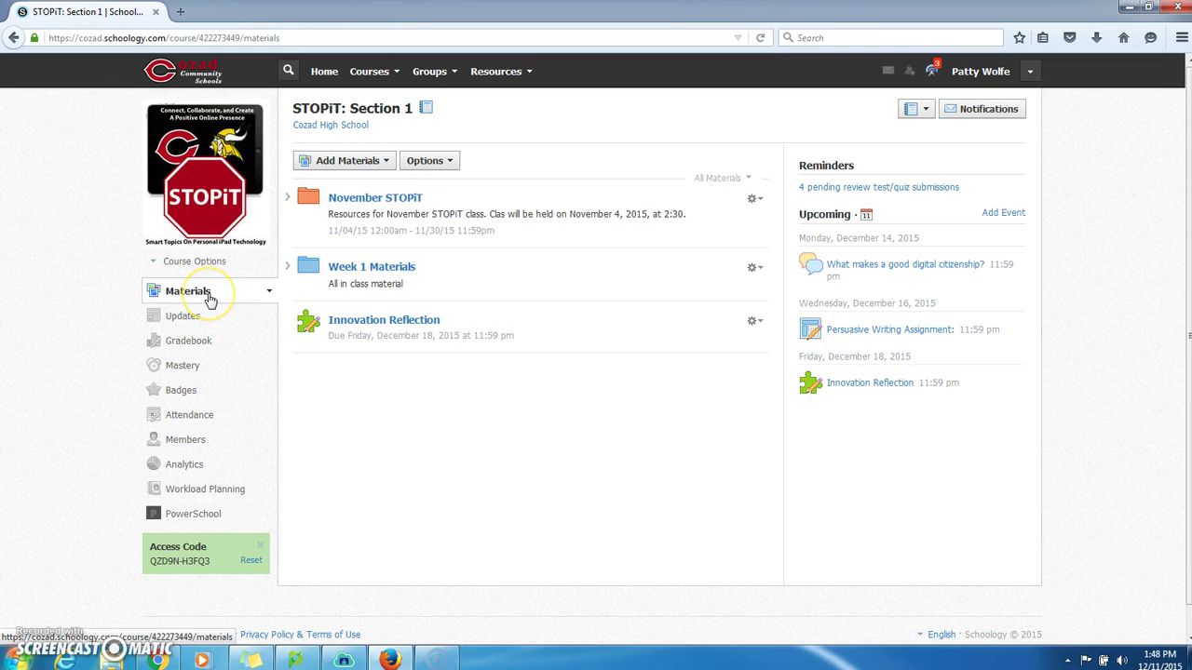
click(200, 297)
click(193, 298)
- Read the STOPiT course's Updates feed, then list its 5 members
click(191, 317)
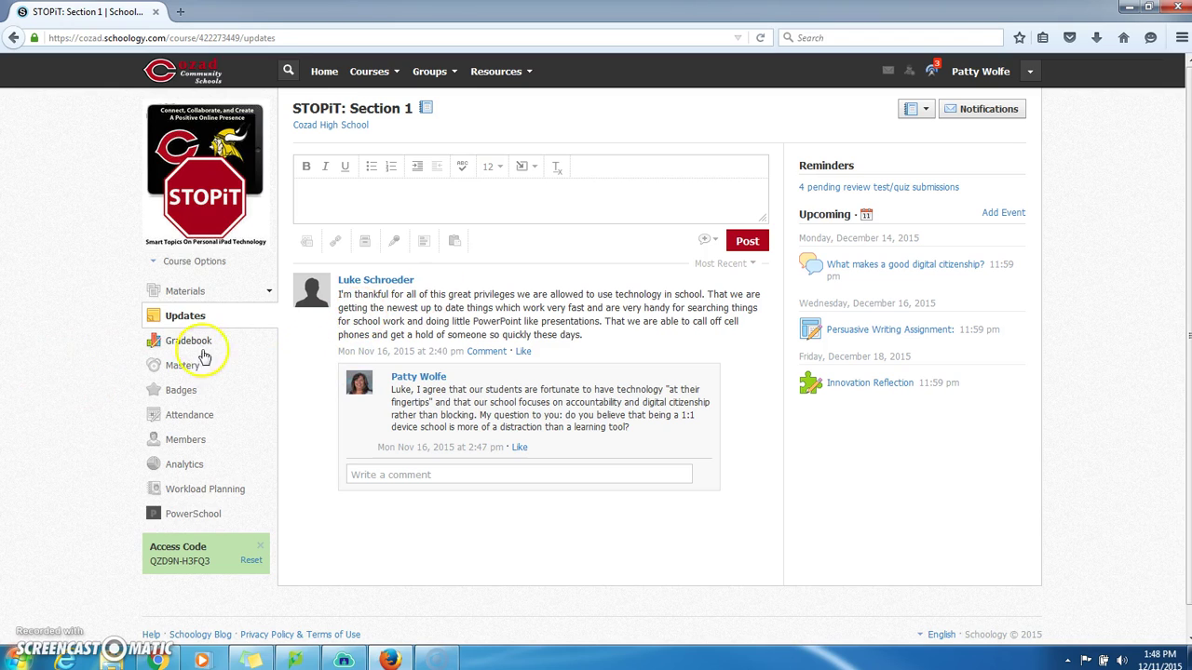
mouse_move(187, 389)
mouse_down()
mouse_move(186, 373)
mouse_move(187, 403)
mouse_up()
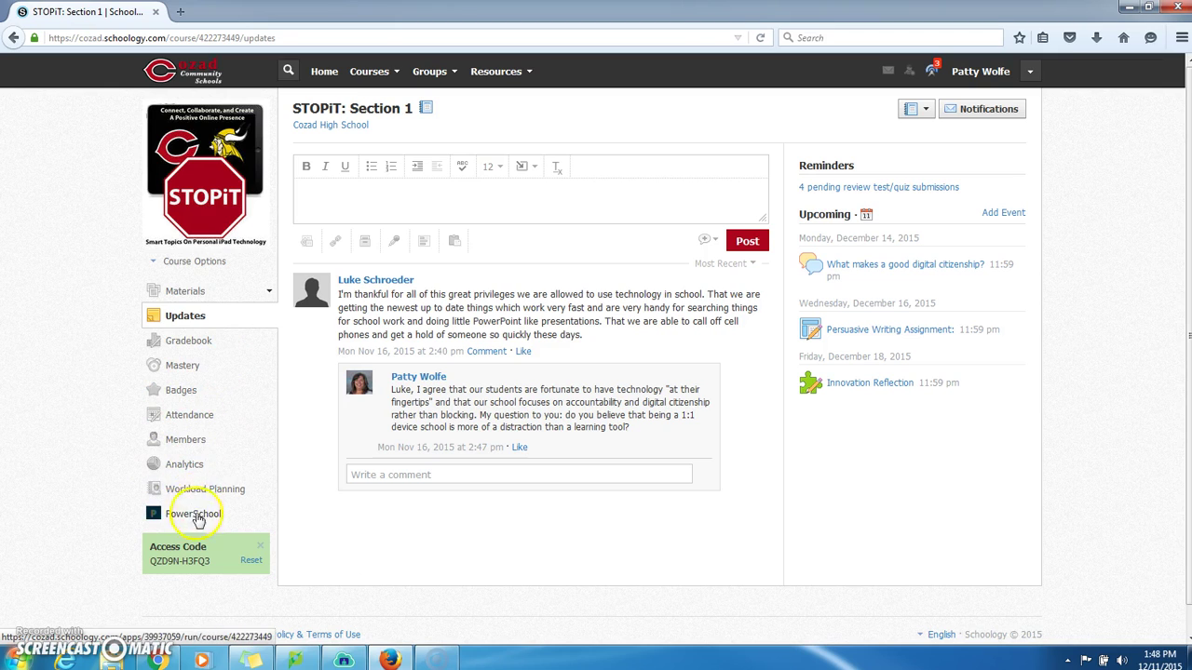
click(189, 442)
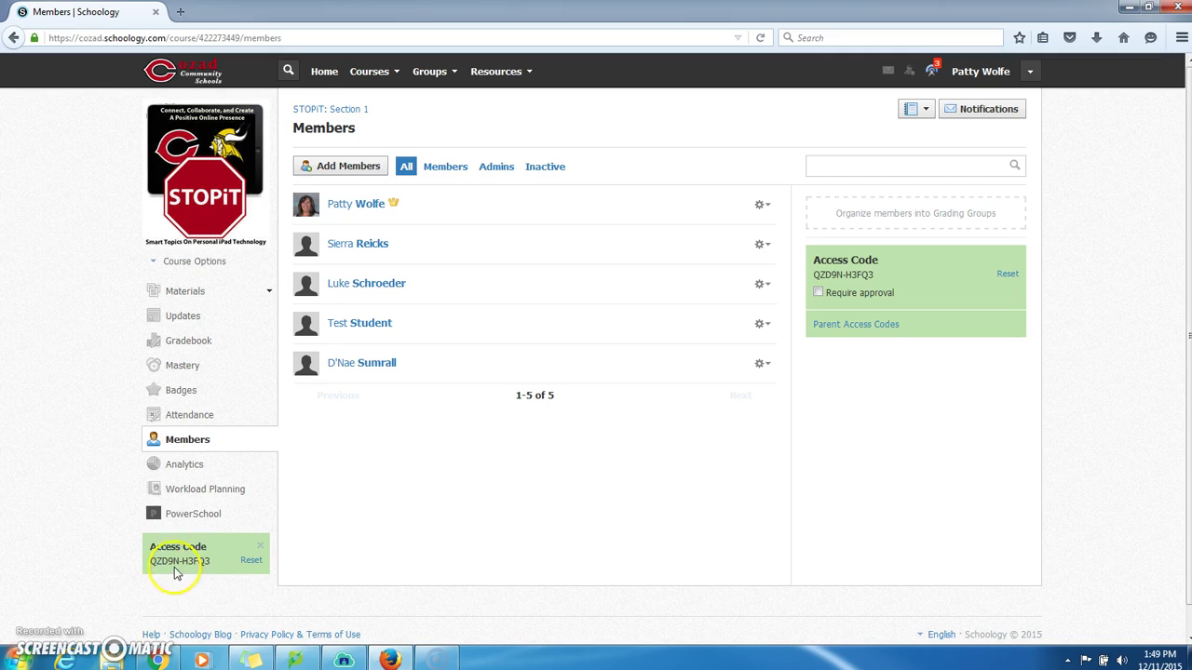
- Select the course access code, then return to the Home Recent Activity feed
drag(213, 562, 151, 563)
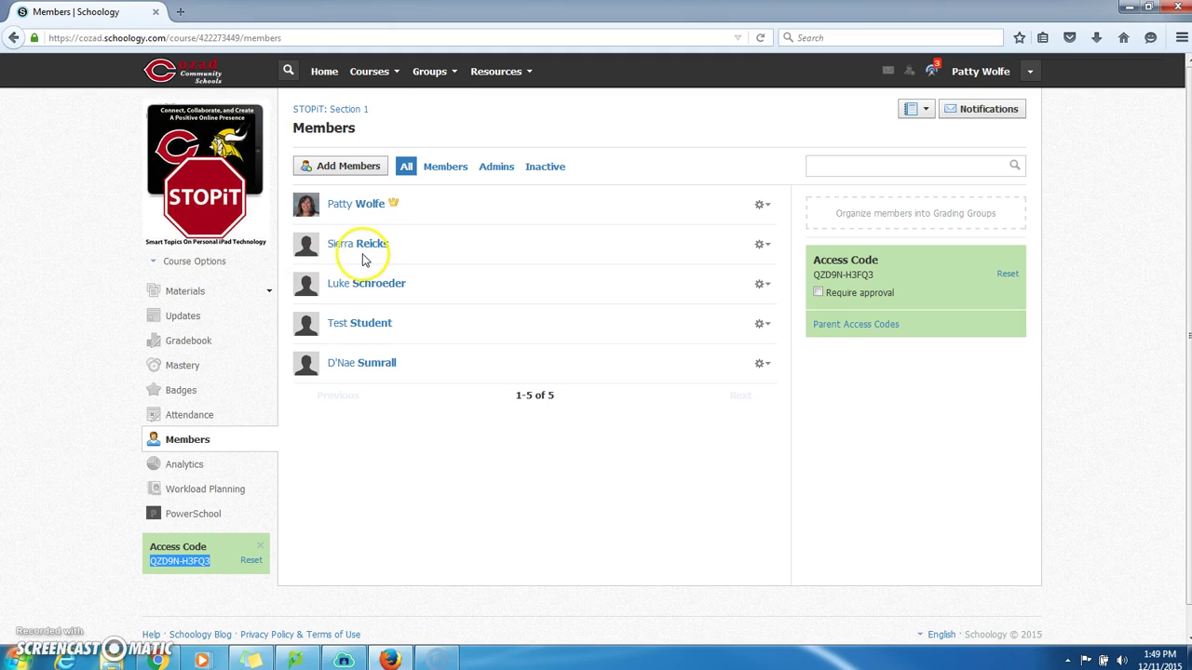
click(324, 75)
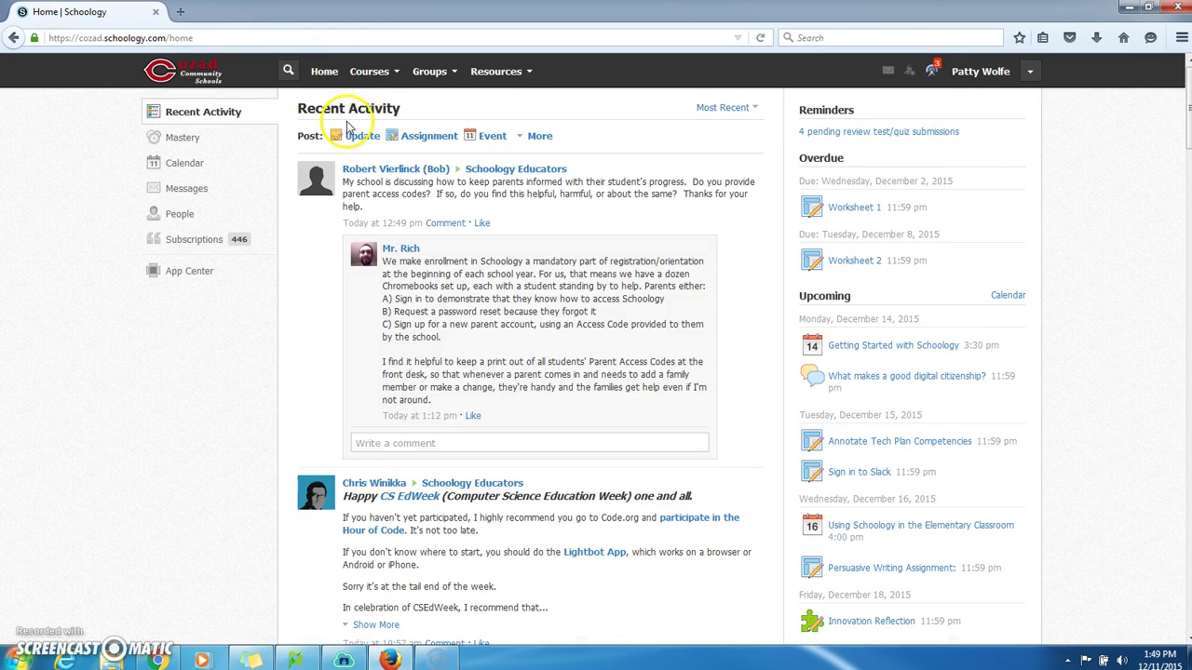
- Scroll through the Groups dropdown and open the Dig Cit Group with its 6 members
click(389, 79)
click(449, 82)
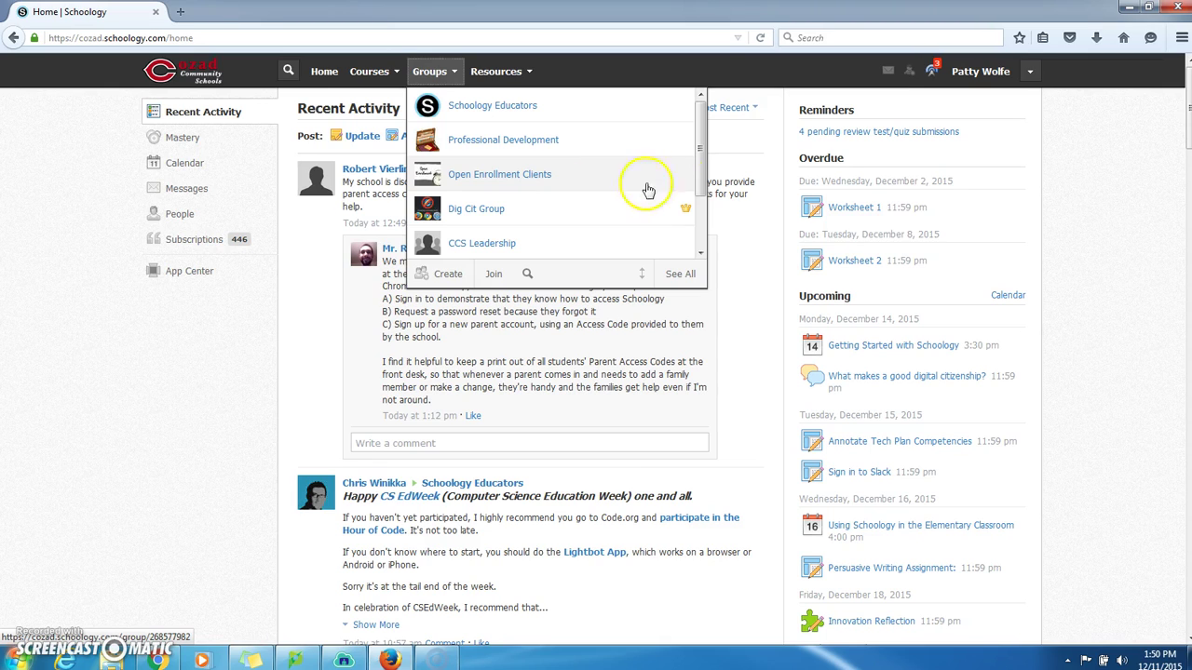
drag(697, 164, 686, 213)
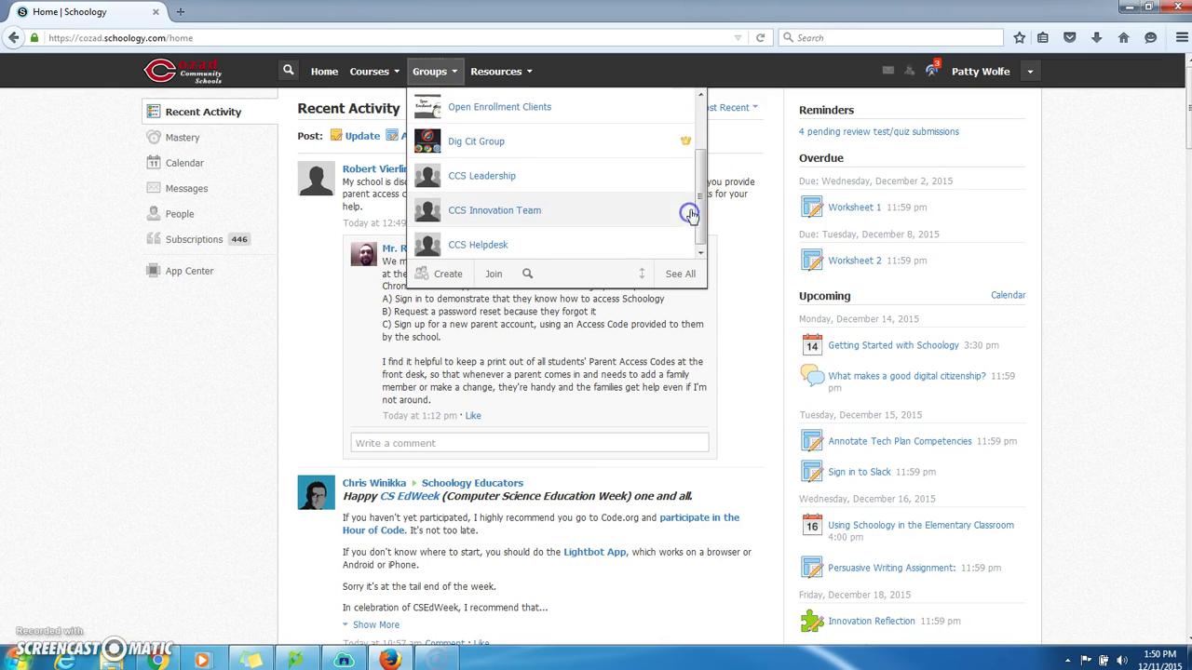
click(482, 146)
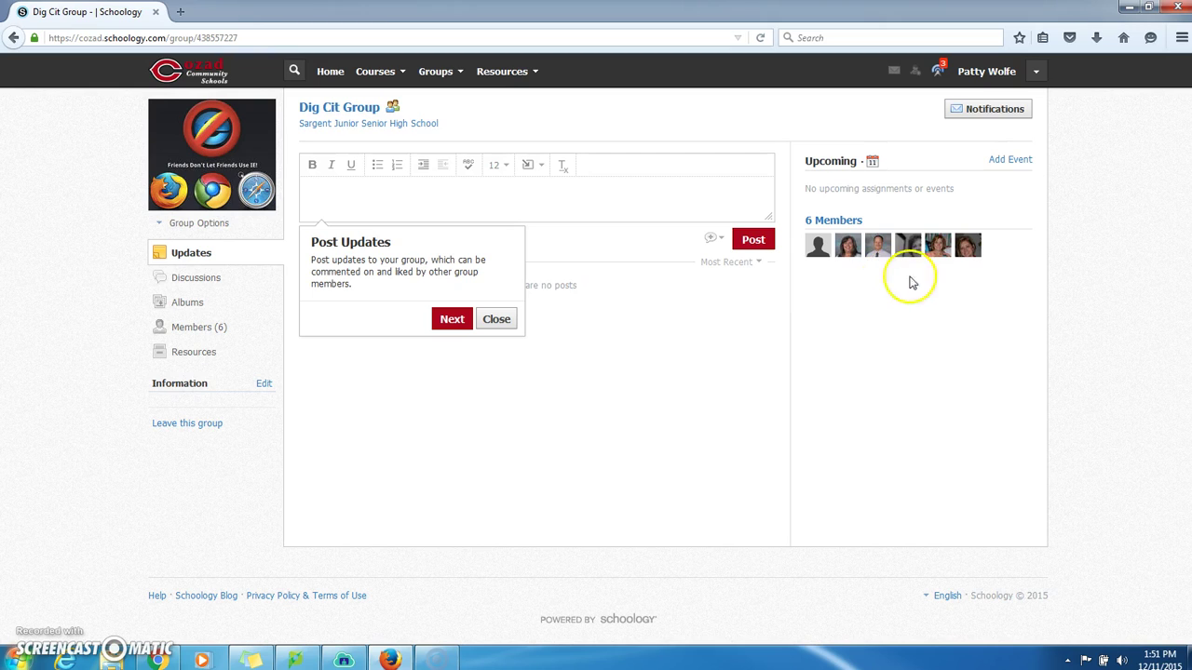
- Dismiss the Dig Cit Group's Post Updates tip and reopen the groups list down to CCS Helpdesk
click(462, 73)
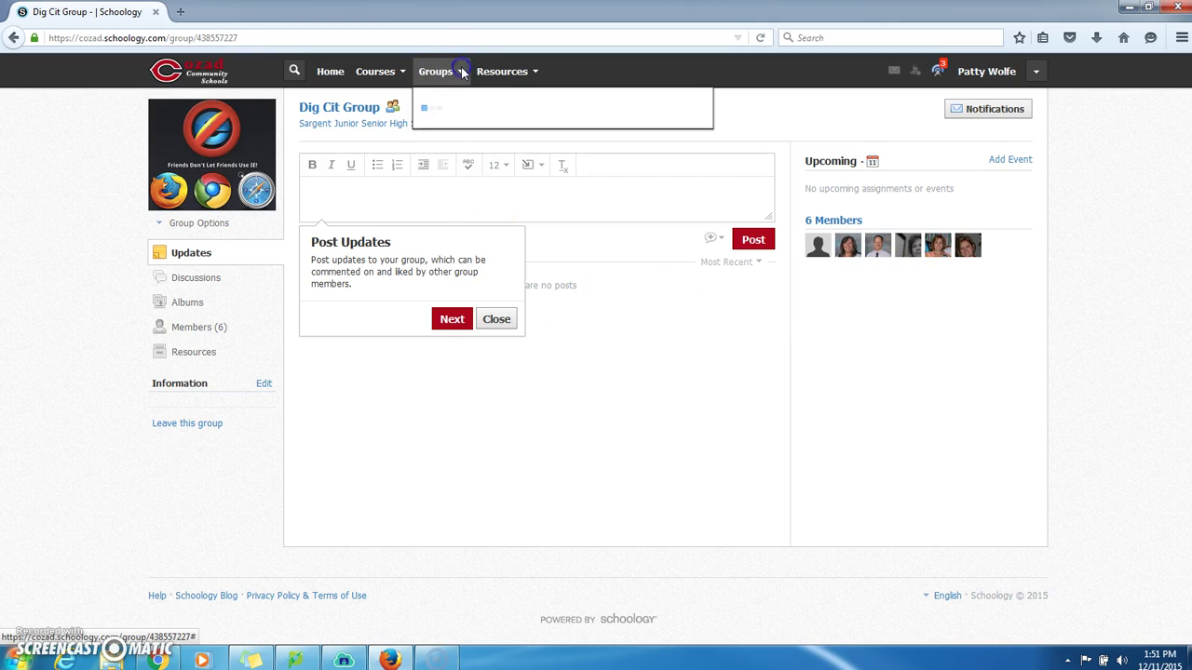
drag(702, 168, 708, 199)
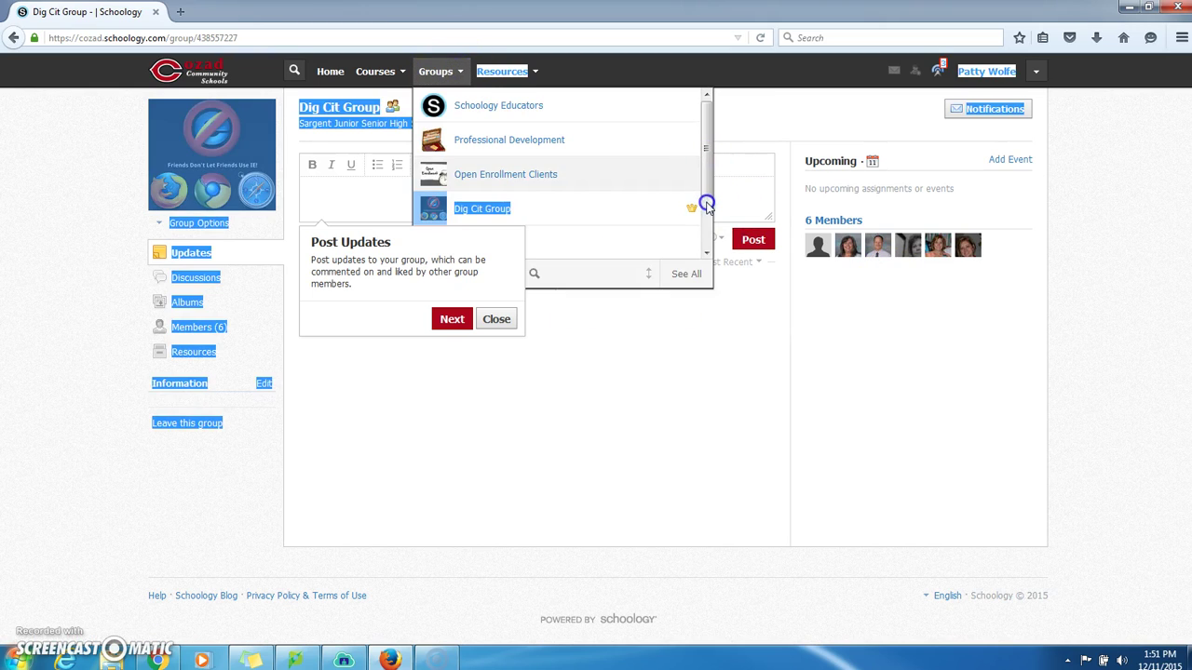
click(496, 318)
click(458, 71)
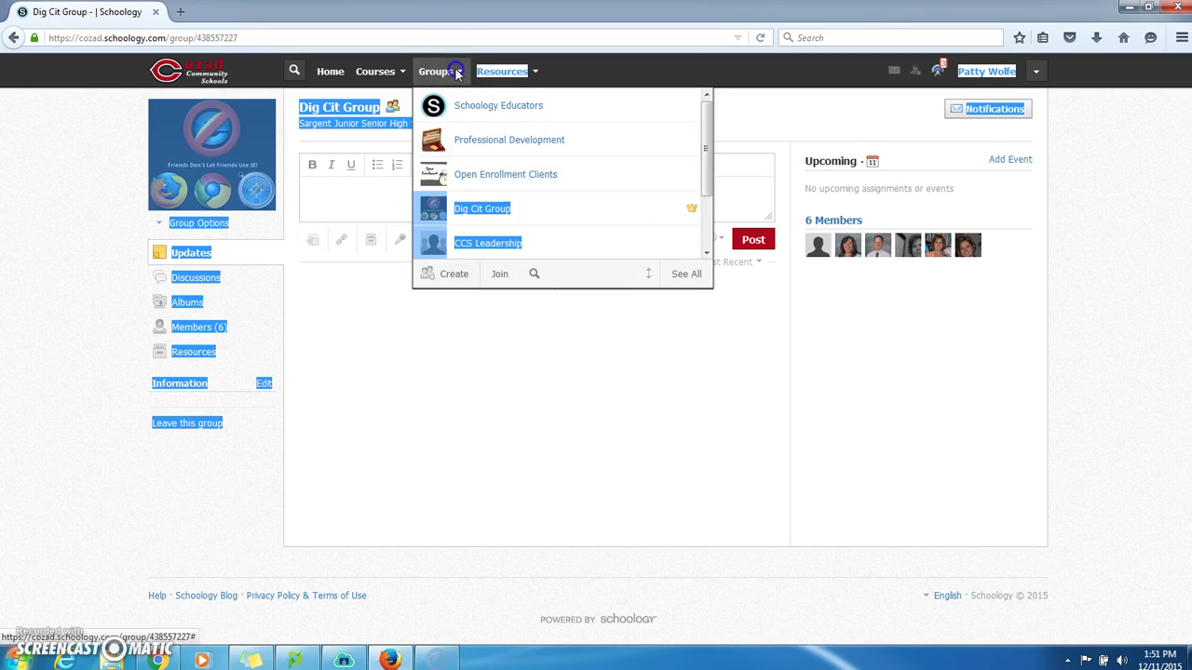
drag(705, 195, 713, 244)
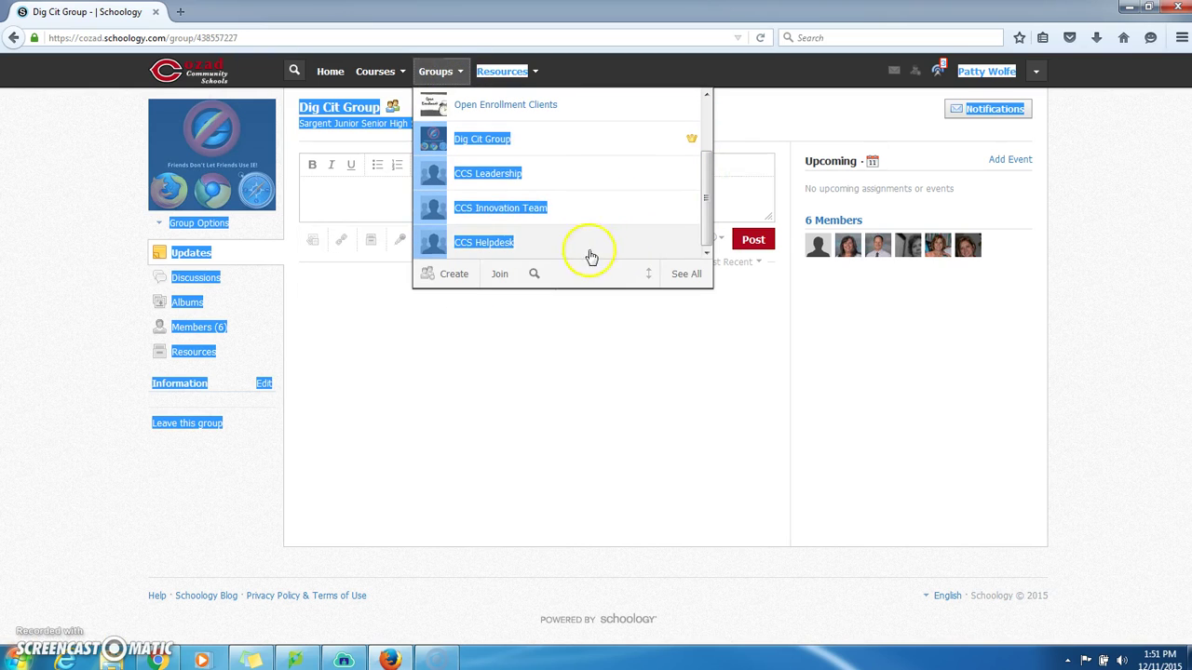
- Visit the CCS Helpdesk group, then go to Find Public Groups from the groups list
click(484, 249)
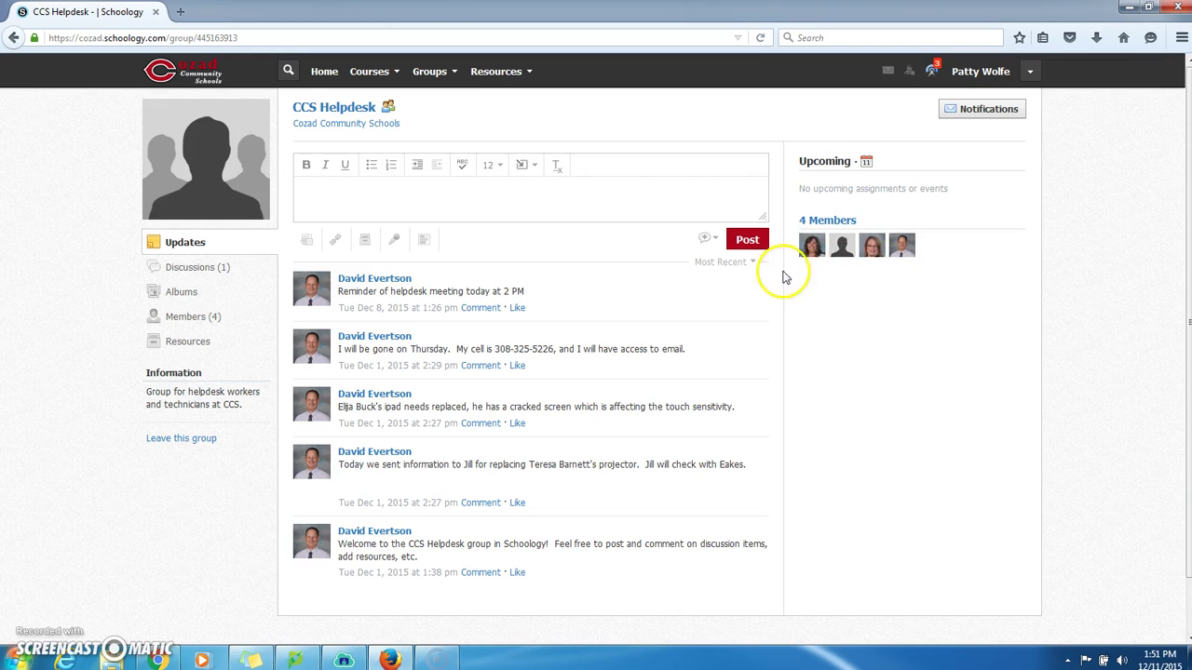
click(429, 71)
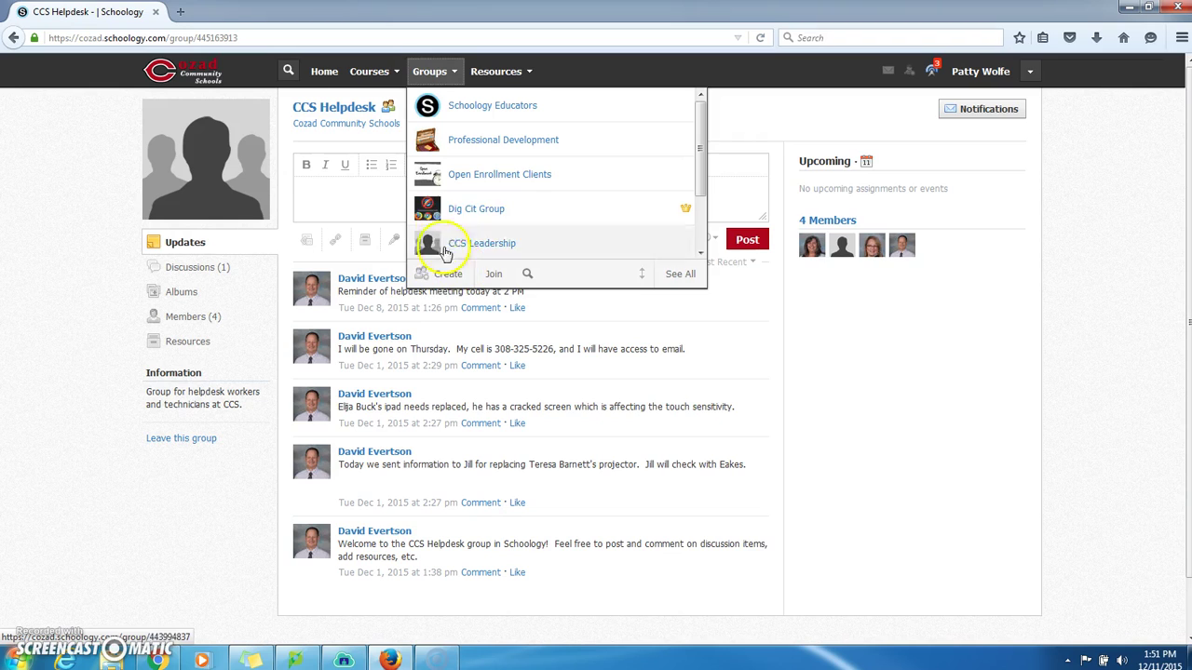
click(527, 276)
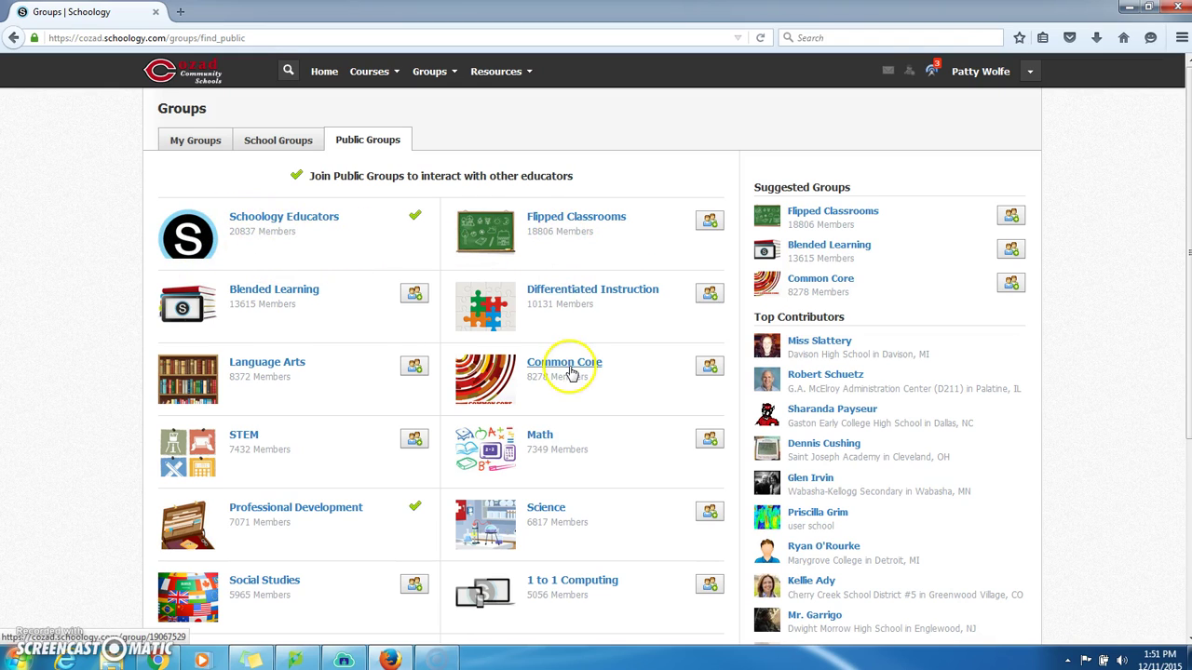
- Scroll the Public Groups list down to Response to Intervention, Foreign Language and Higher Education
scroll(606, 420, down, 3)
scroll(596, 432, down, 2)
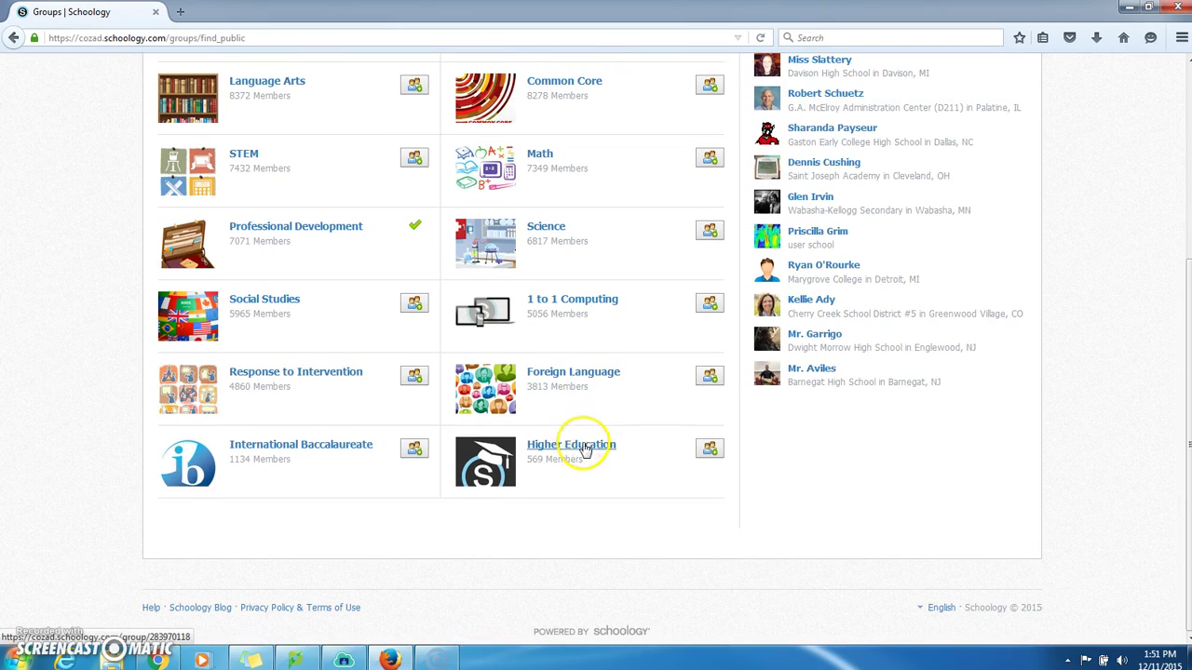
scroll(574, 445, up, 5)
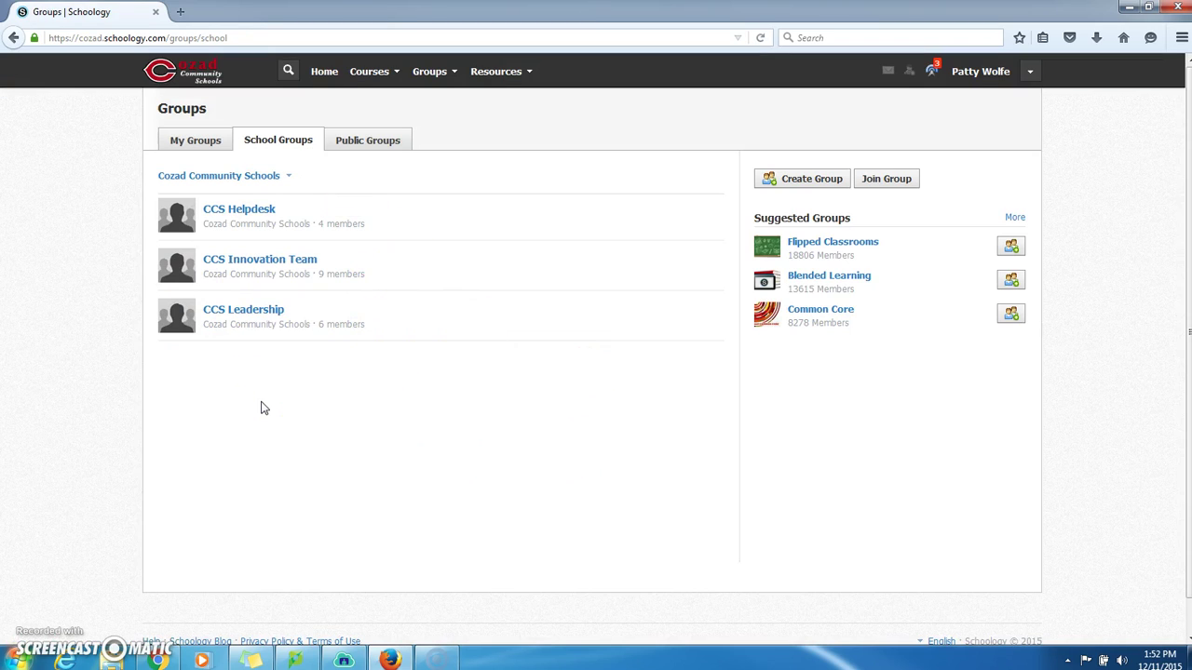
- Switch to the My Groups tab listing seven joined groups, including Dig Cit Group and Open Enrollment Clients
click(205, 146)
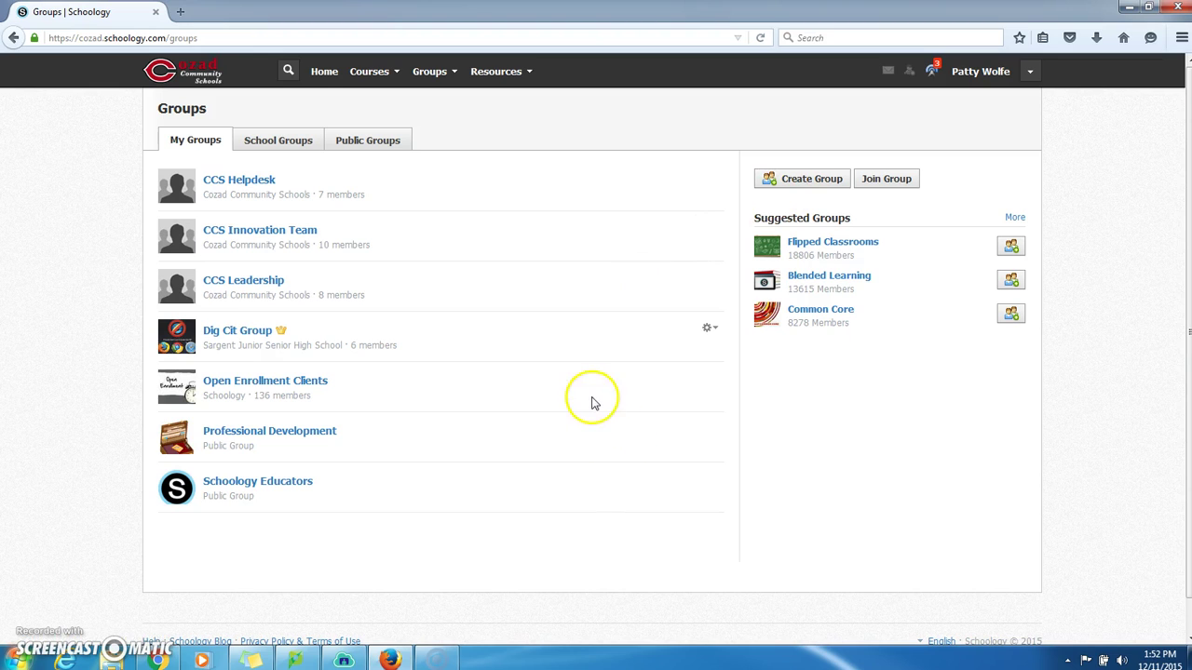
- Start joining a group by access code, cancel it, and bring up the groups quick list
click(892, 181)
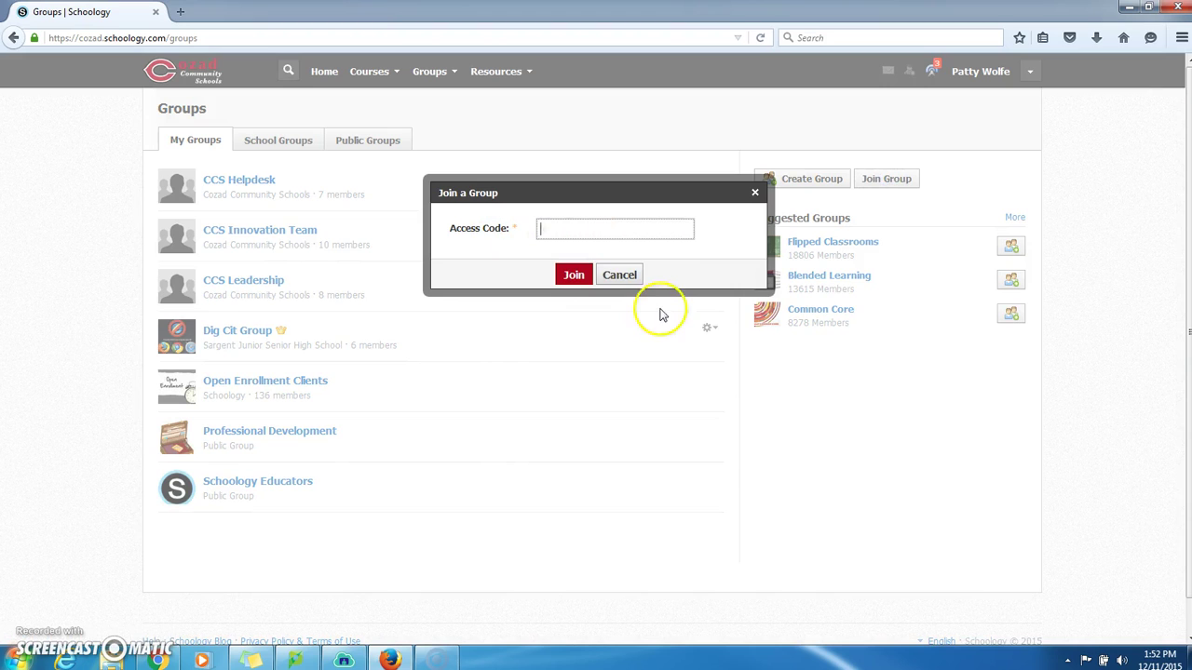
click(620, 276)
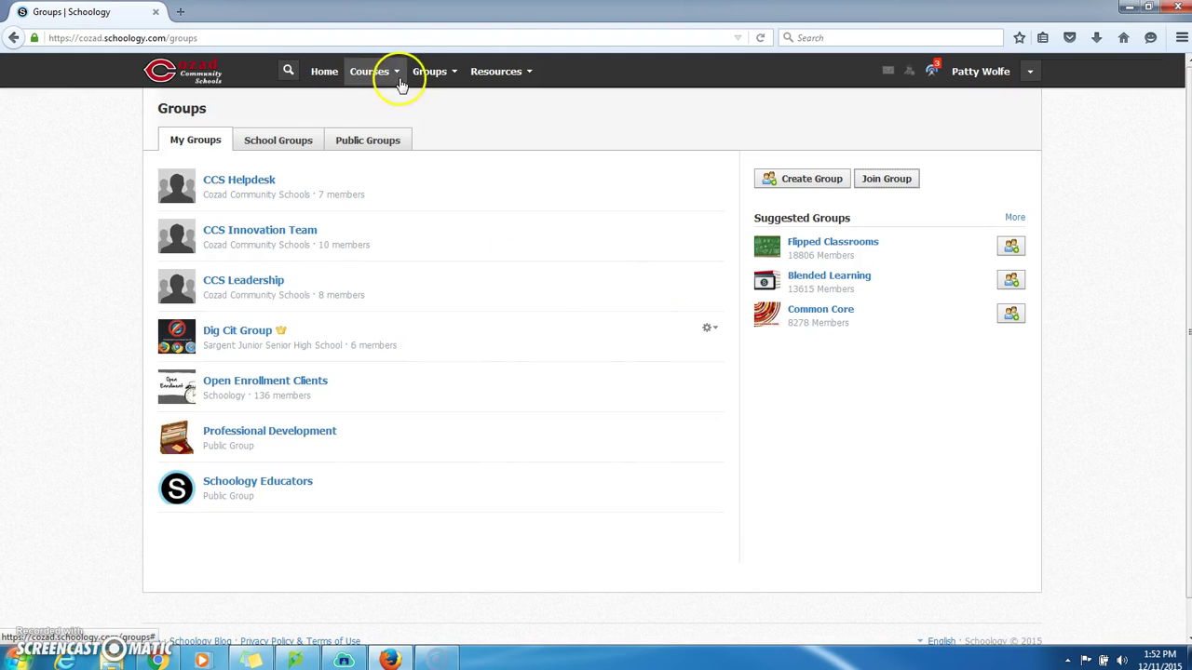
click(428, 73)
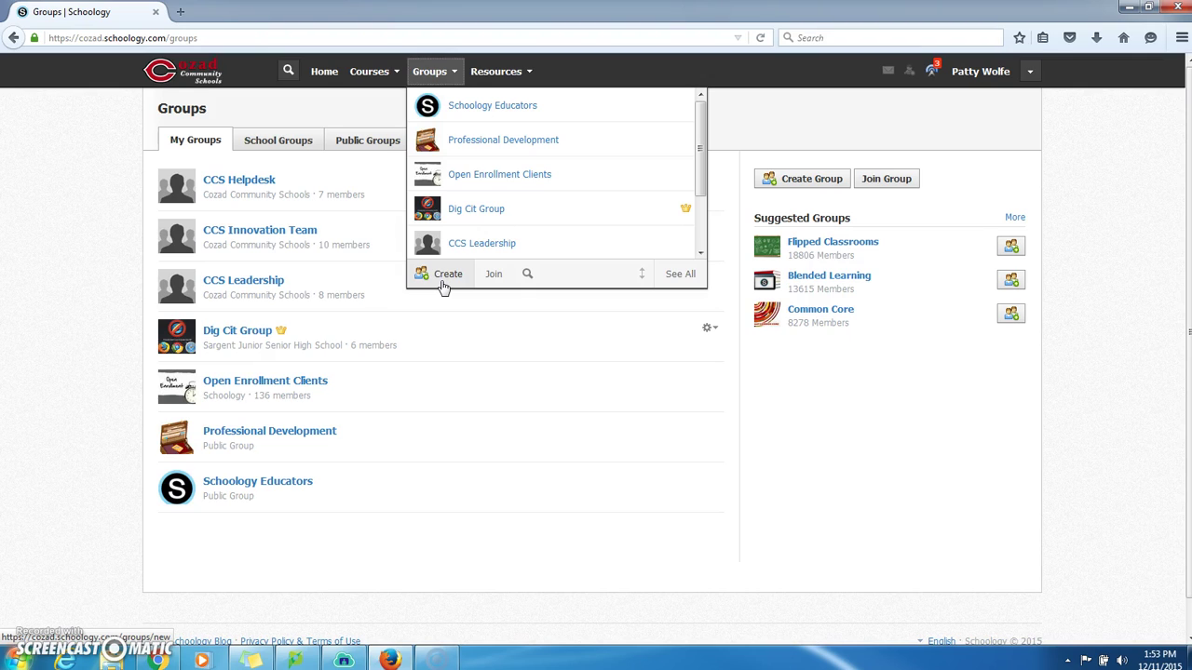
- Return to the Home page via the Cozad Community Schools logo
click(205, 80)
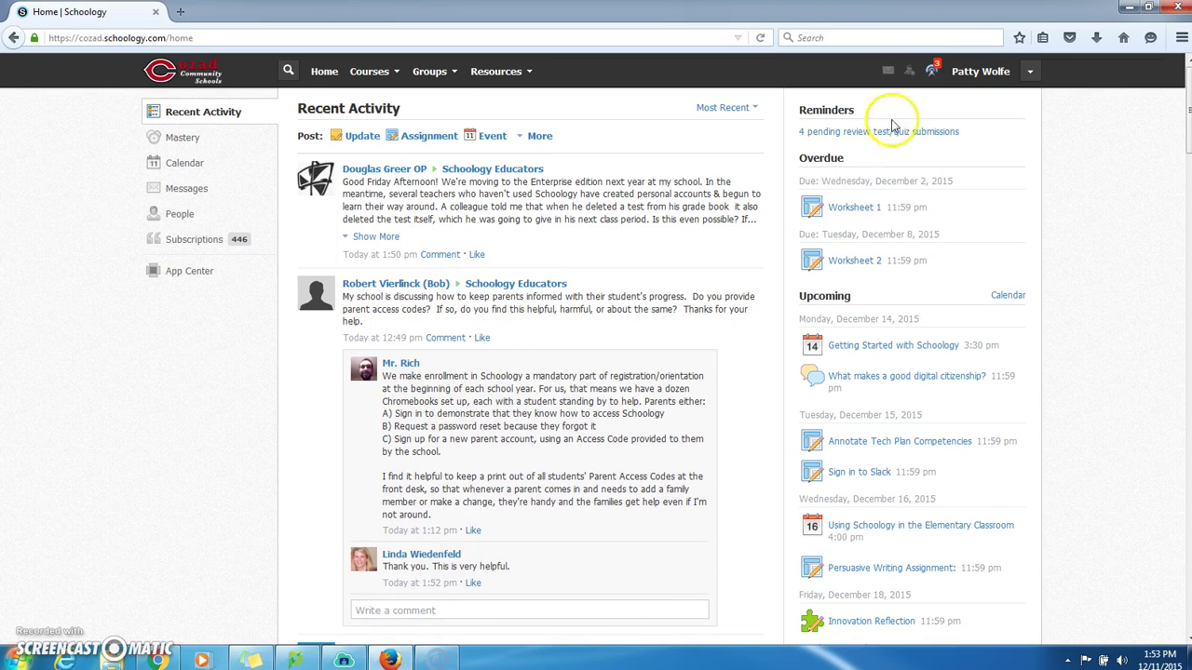
- Check recent notifications, view your profile, then go to the email Notifications settings from the account menu
click(936, 70)
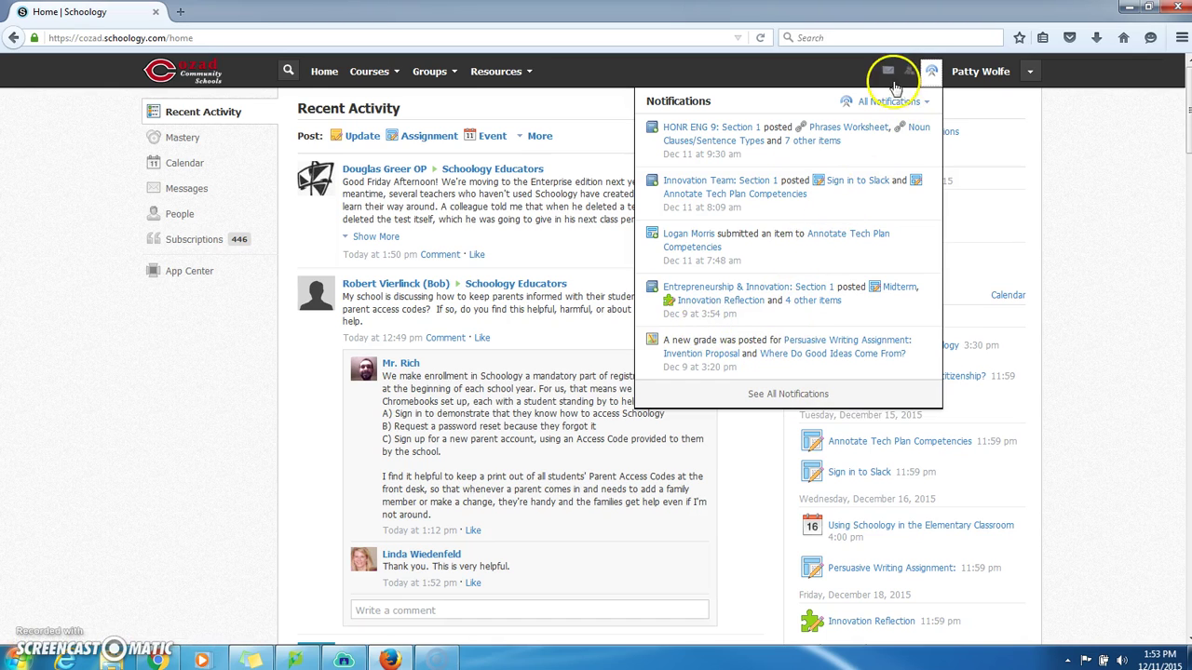
click(990, 78)
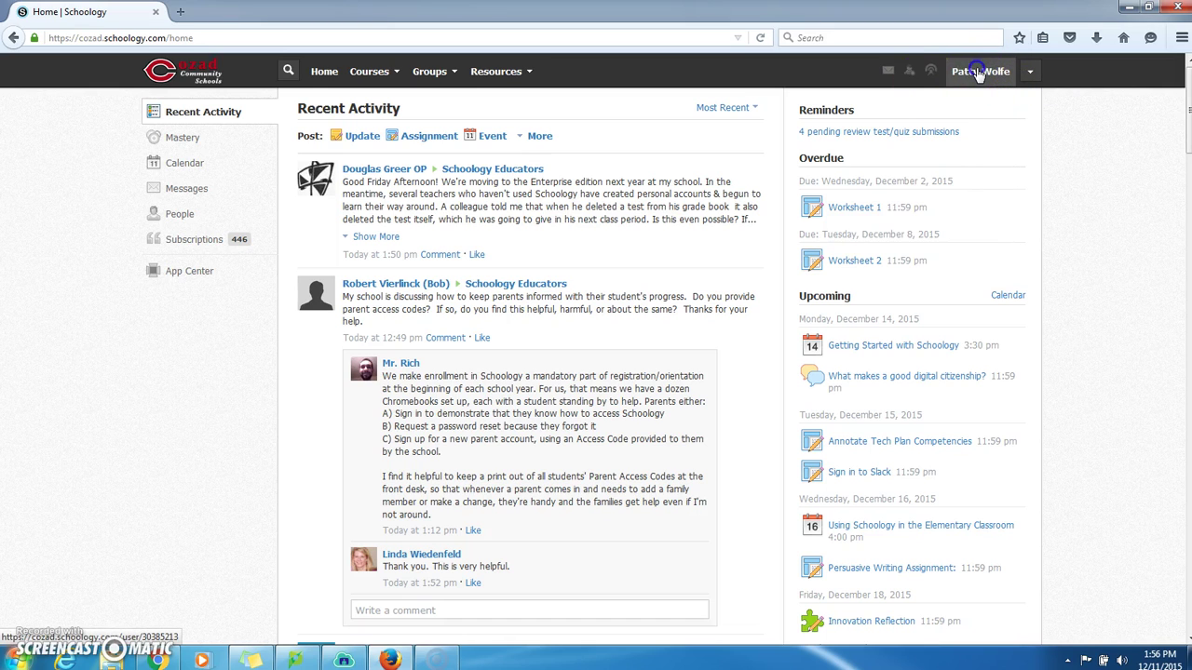
click(1029, 74)
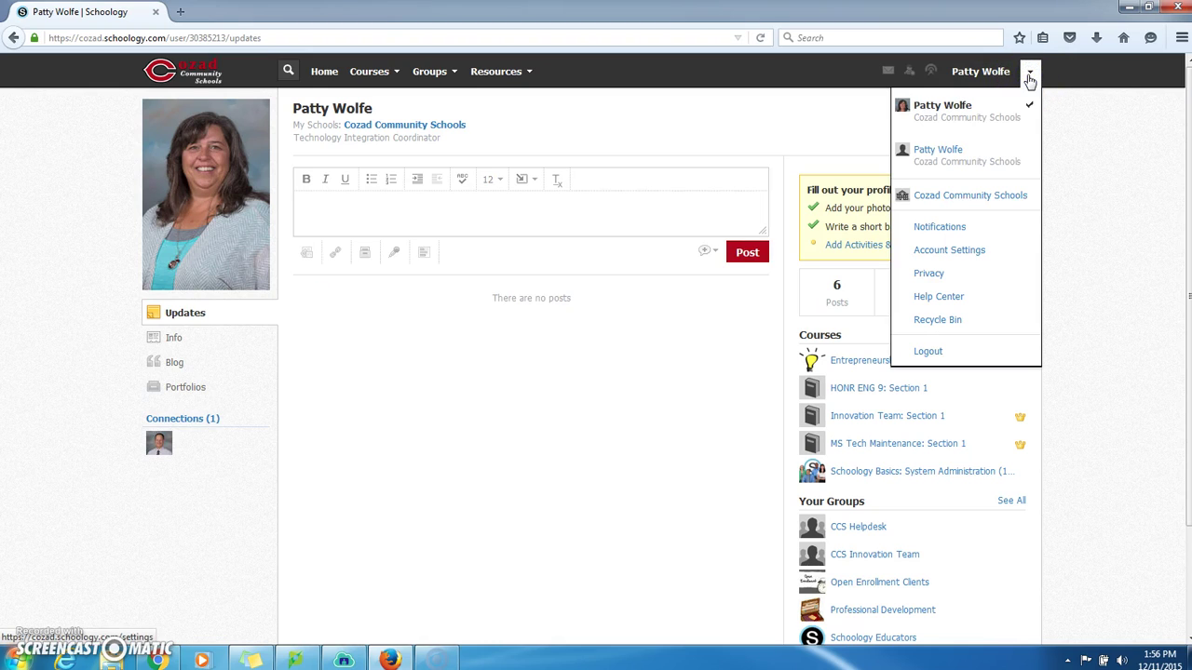
click(945, 235)
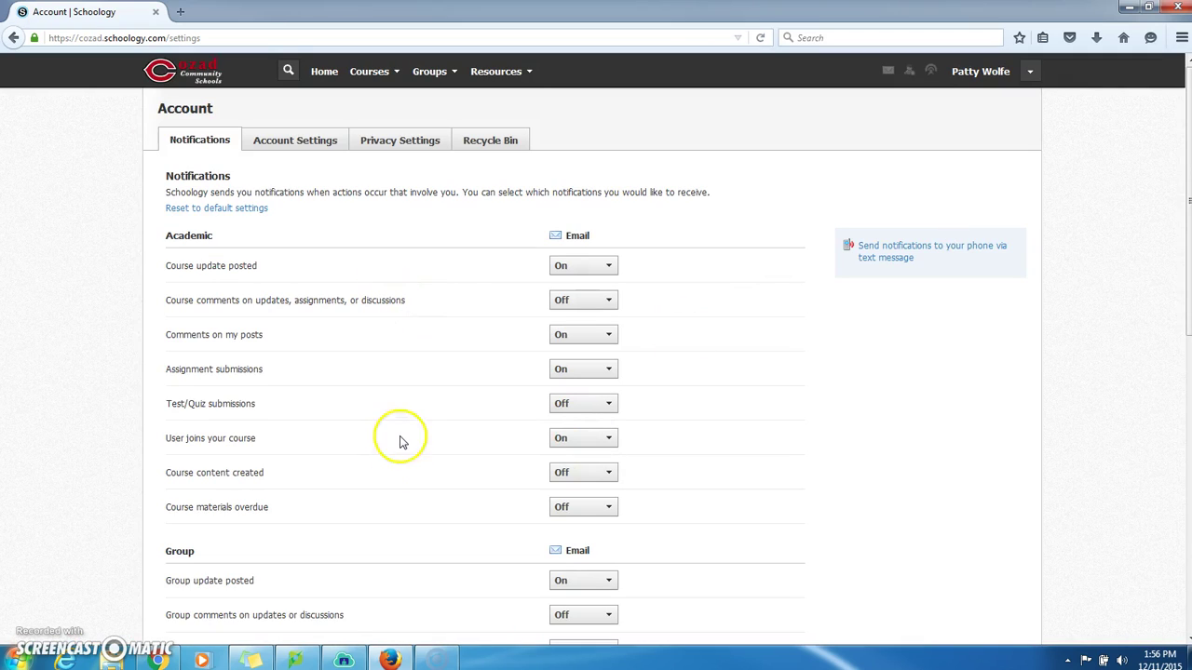
- Scroll the notification settings, then switch to the Account Settings tab showing the America/Chicago timezone
scroll(400, 441, down, 3)
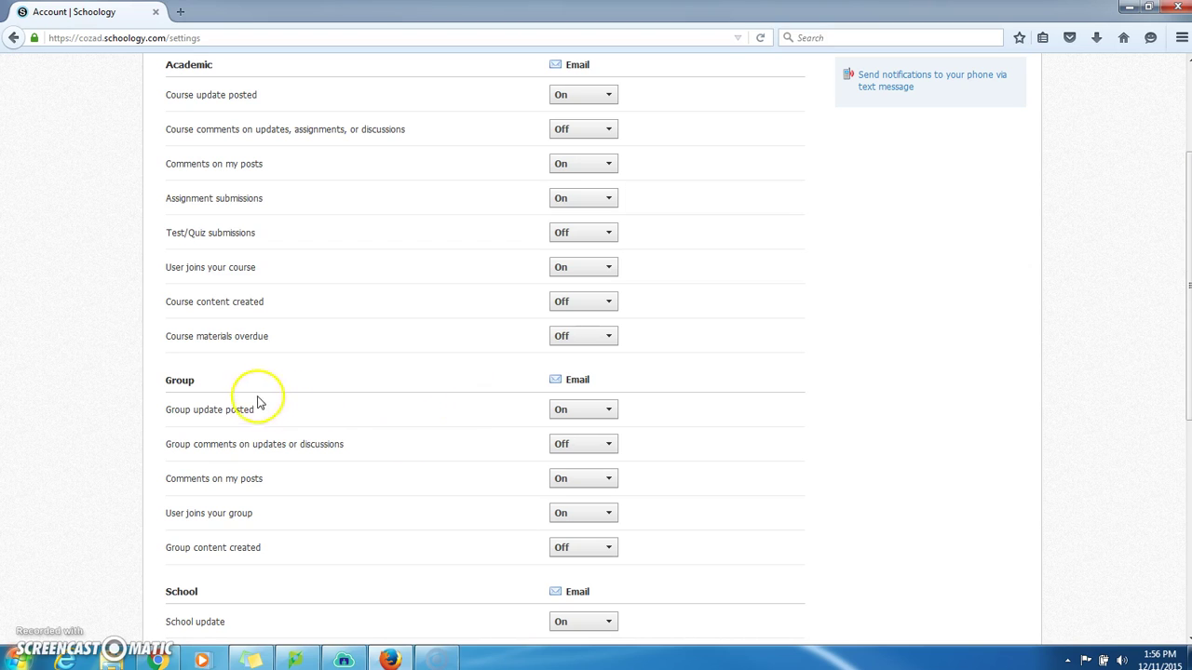
scroll(377, 436, down, 5)
scroll(380, 439, up, 8)
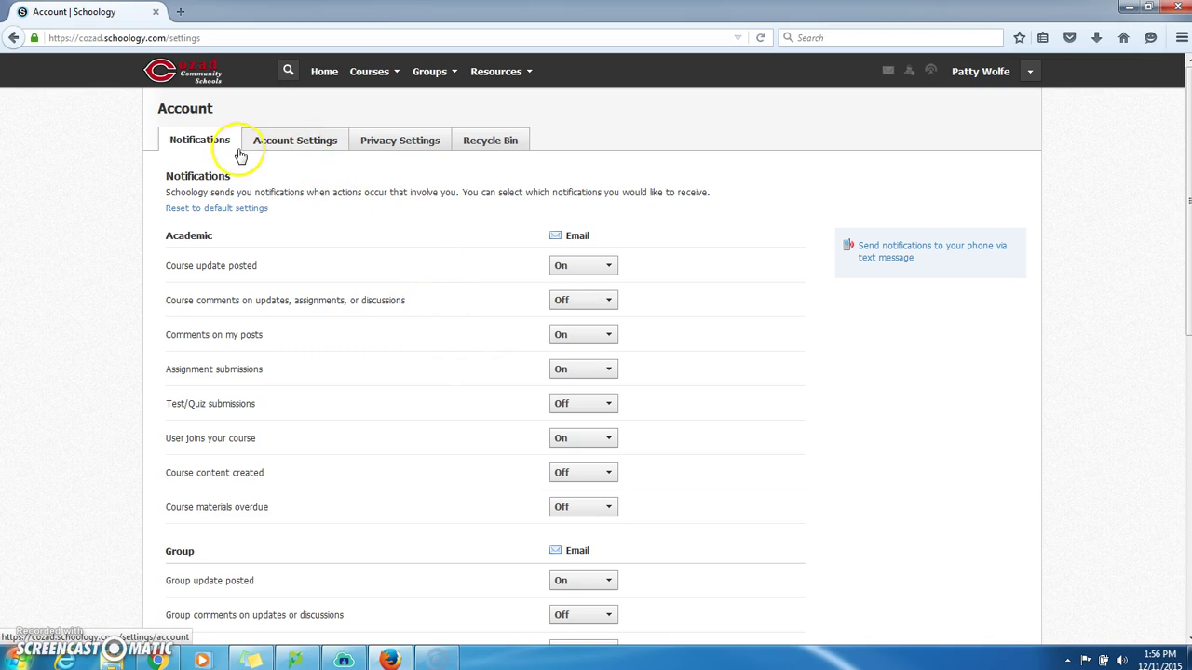
click(1029, 72)
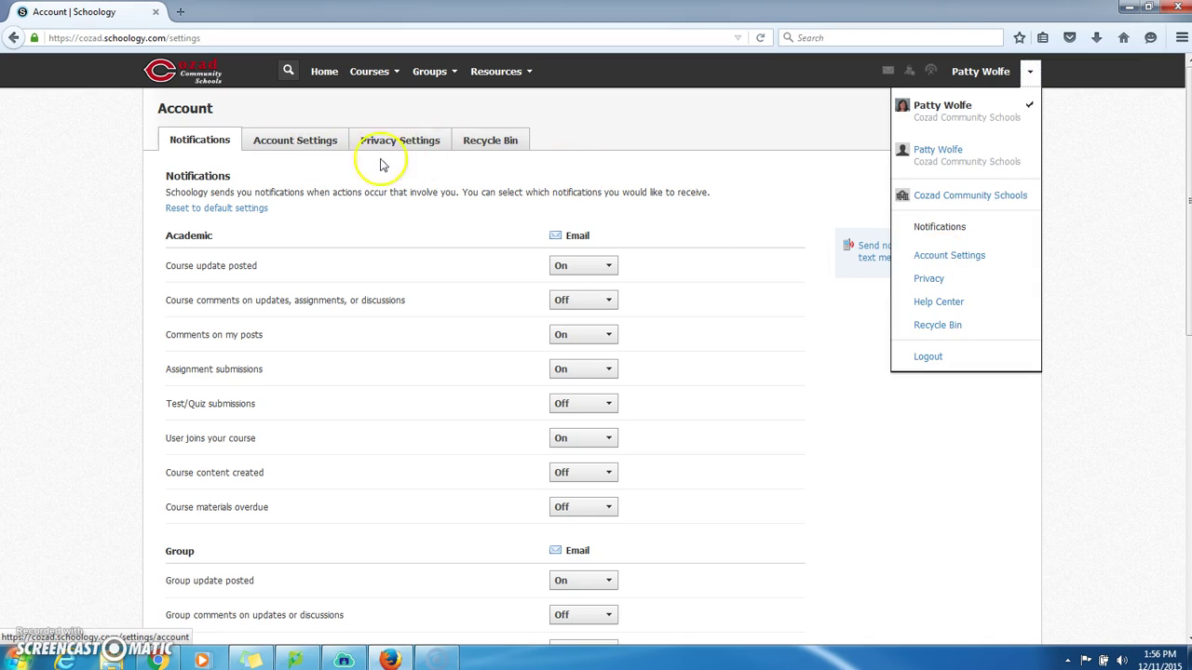
click(314, 145)
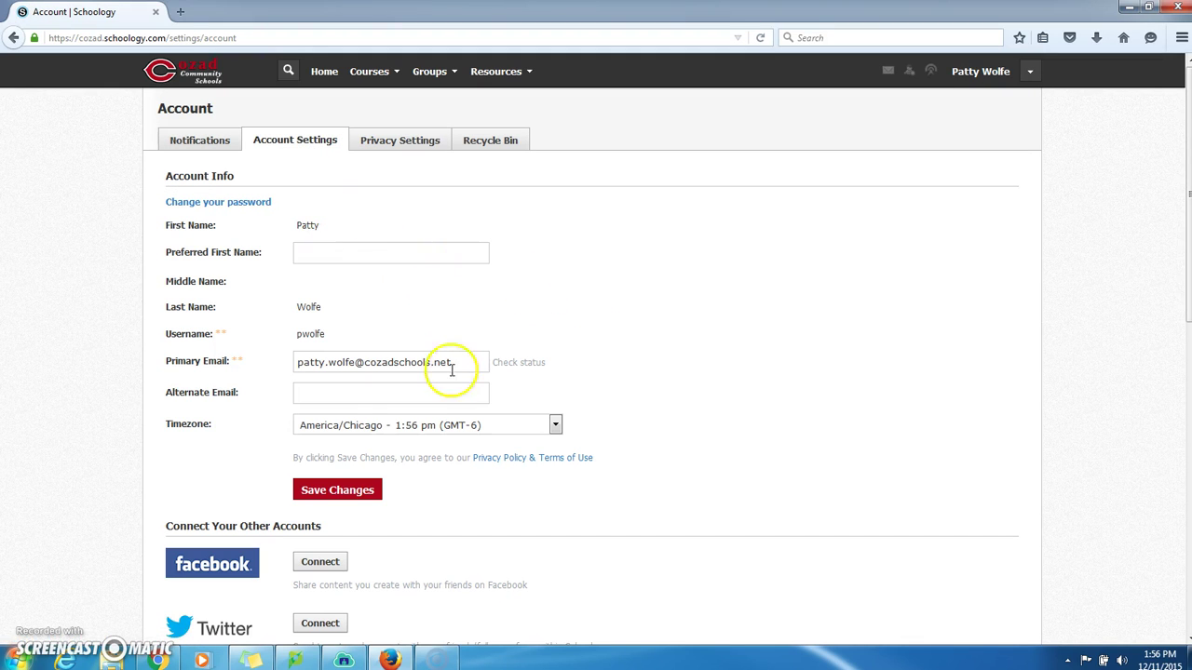
- Review the Account Settings and Privacy Settings tabs, then return to the home feed
scroll(633, 418, down, 4)
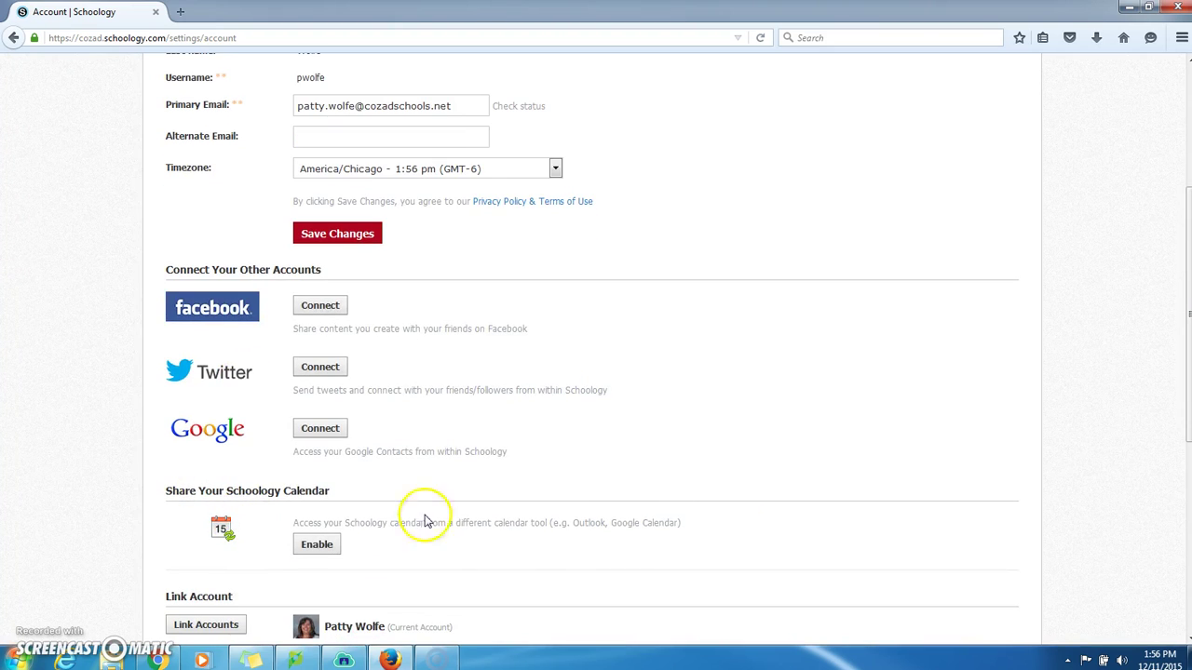
scroll(702, 492, down, 2)
scroll(702, 491, up, 6)
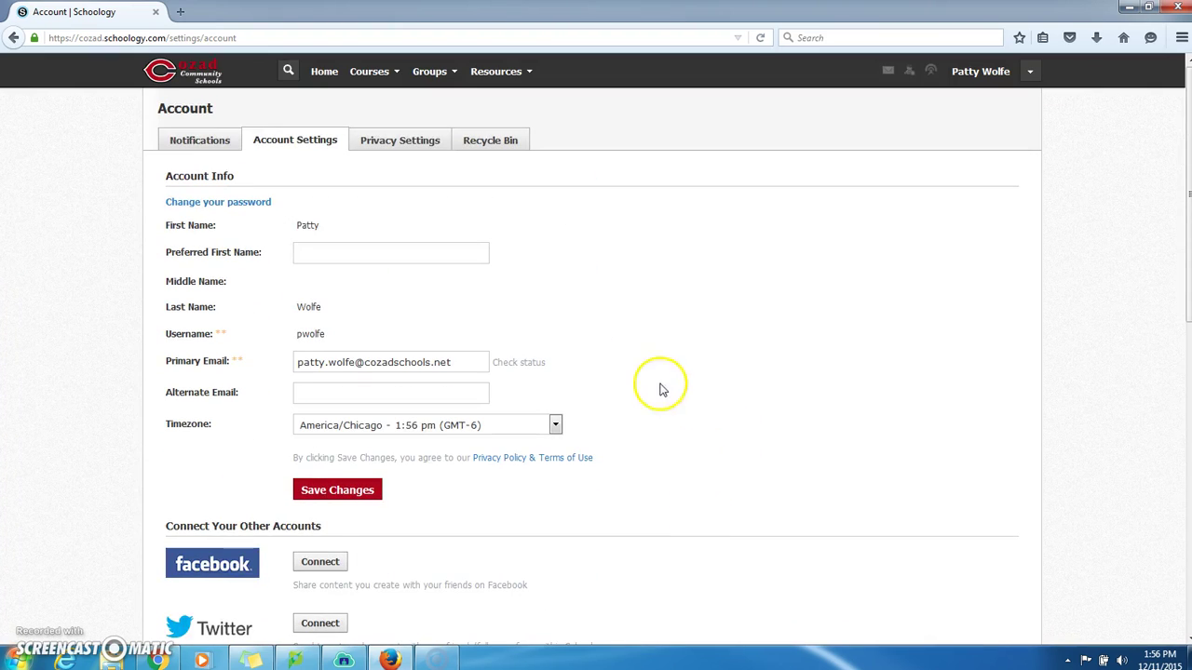
click(400, 140)
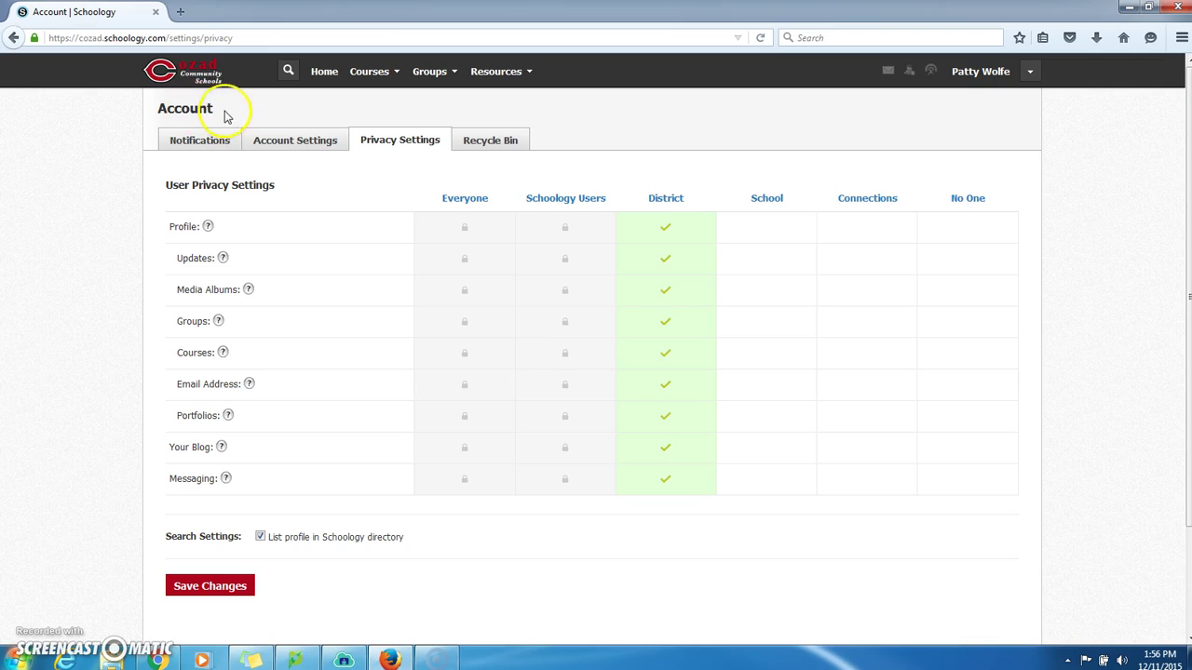
click(154, 65)
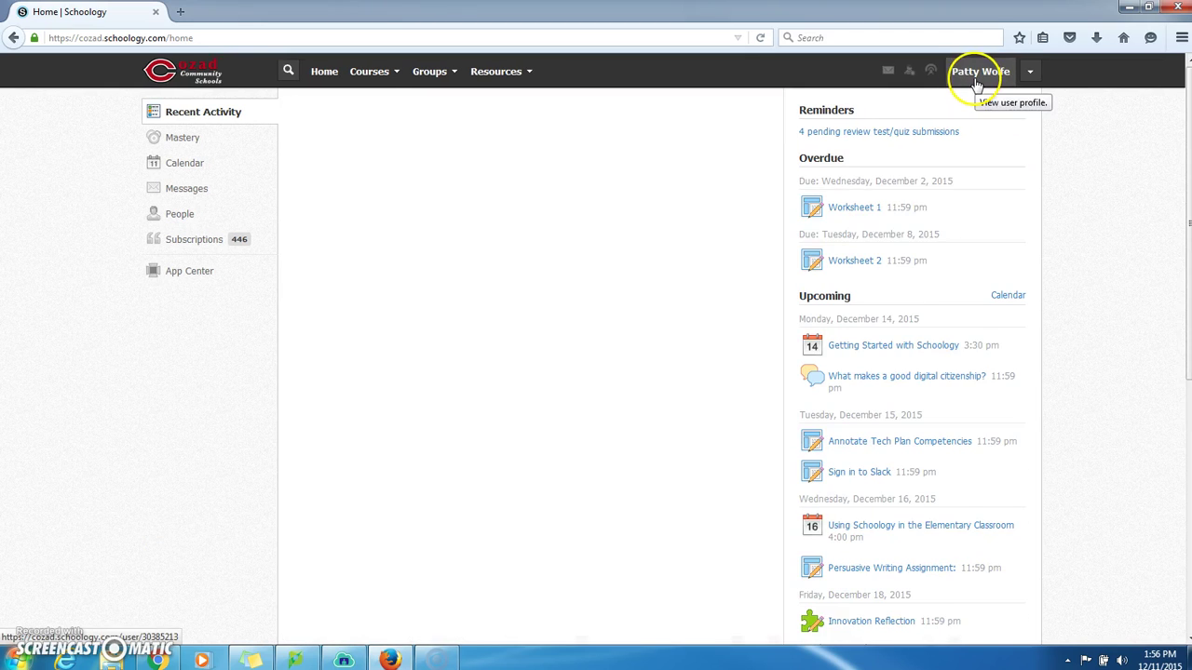
- Open the account menu beside your name and choose Notifications
click(1029, 71)
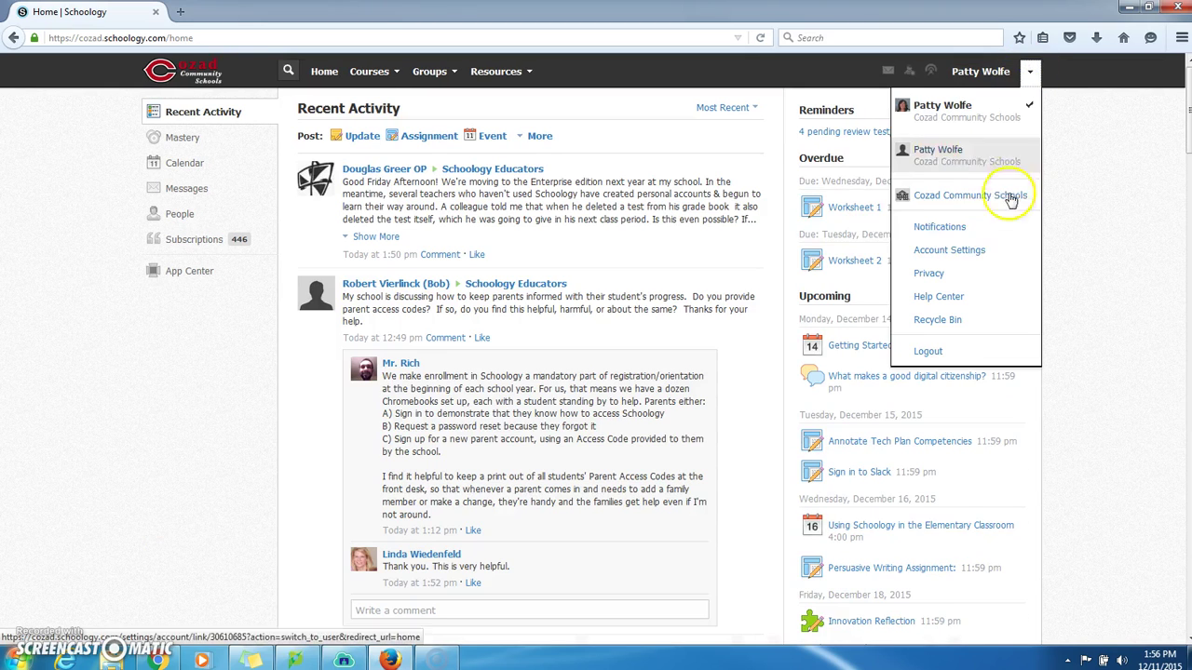
click(960, 230)
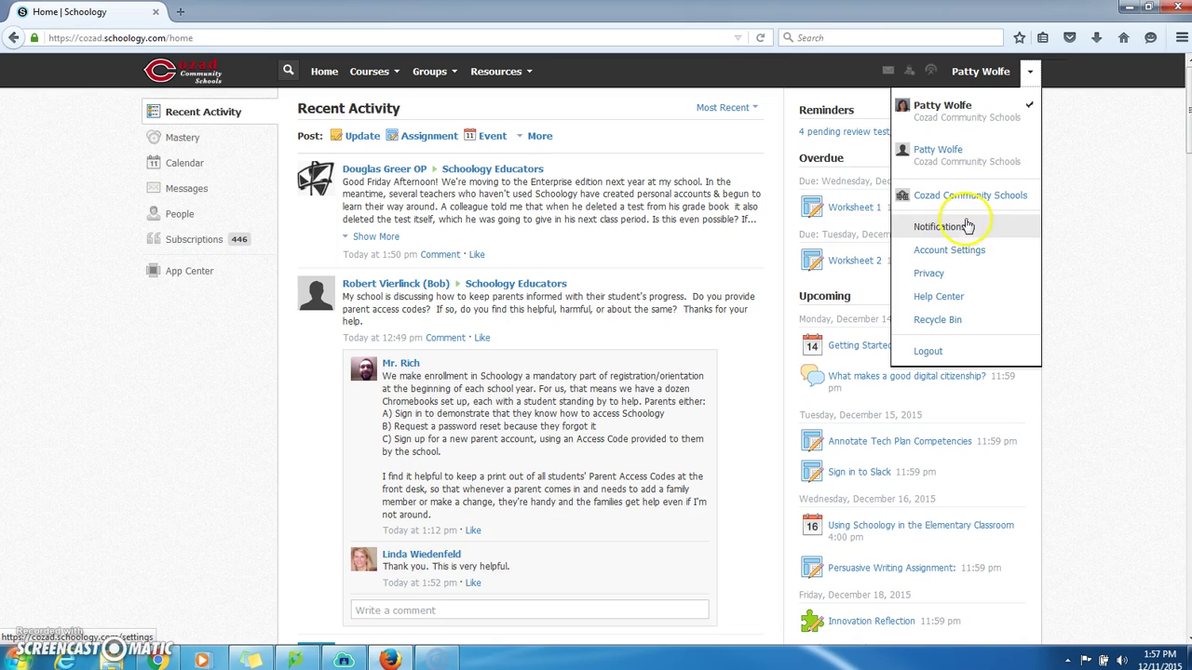